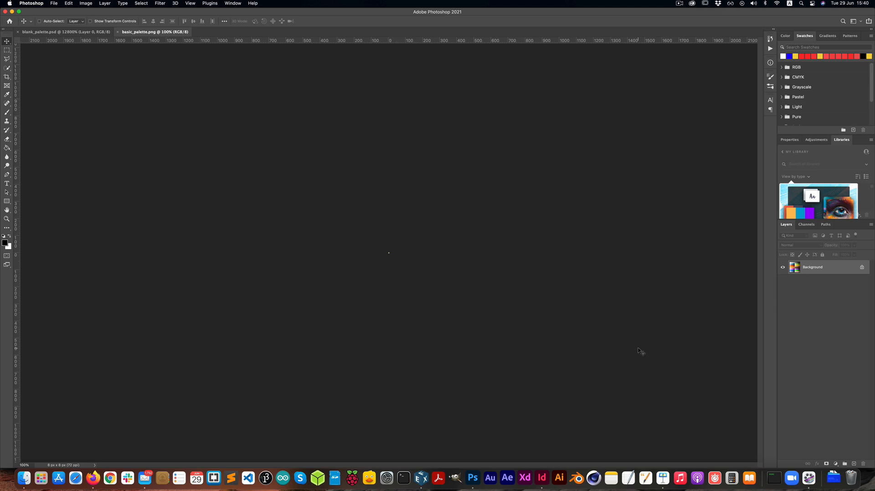
Magnify the basic_palette.png document to 12800% to examine its individual colour pixels
{"action": "key", "text": "super+equal"}
{"action": "key", "text": "super+equal"}
{"action": "key", "text": "super+equal"}
{"action": "key", "text": "super+equal"}
{"action": "key", "text": "super+equal"}
{"action": "key", "text": "super+equal"}
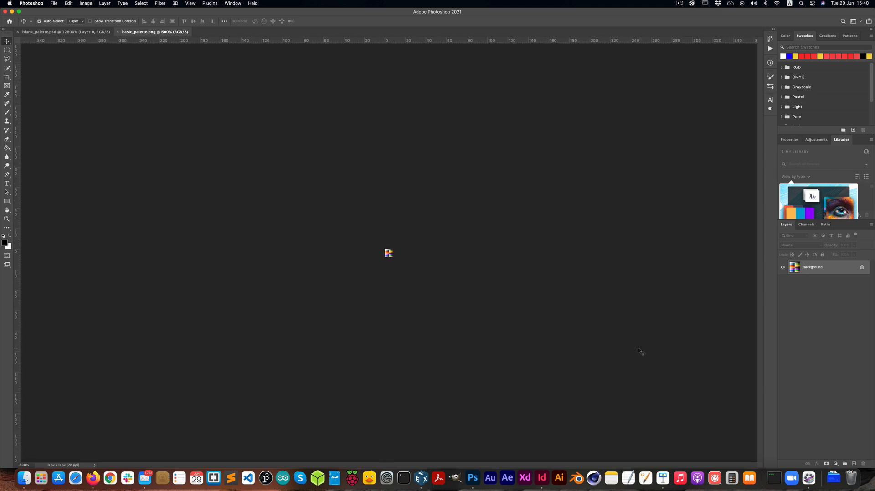
{"action": "key", "text": "super+equal"}
{"action": "key", "text": "super+equal"}
{"action": "key", "text": "super+equal"}
{"action": "key", "text": "super+equal"}
{"action": "key", "text": "super+equal"}
{"action": "key", "text": "super+equal"}
{"action": "key", "text": "super+equal"}
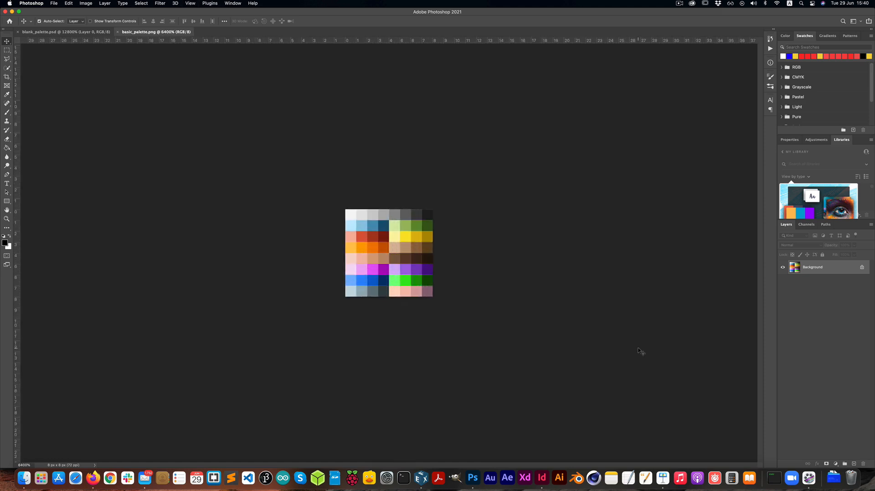
{"action": "key", "text": "super+equal"}
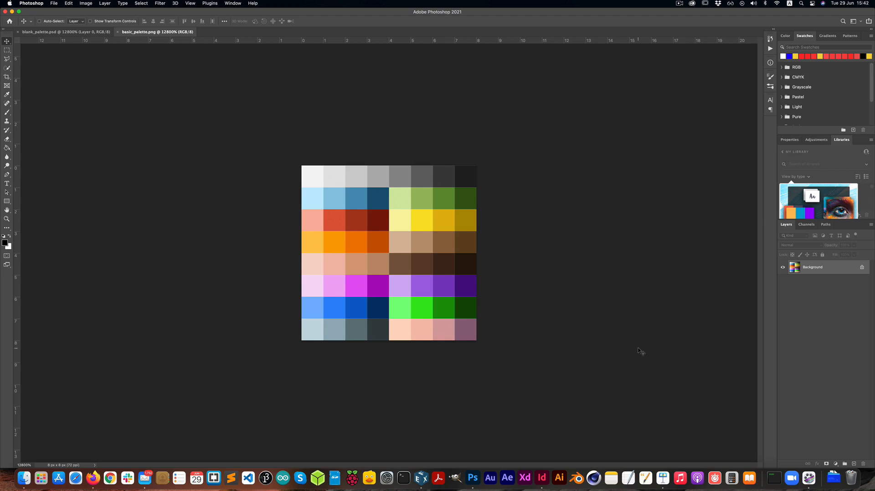
Check the palette's image size in Pixels without resizing it, and switch to the blank_palette.psd document
{"action": "key", "text": "super+alt+i"}
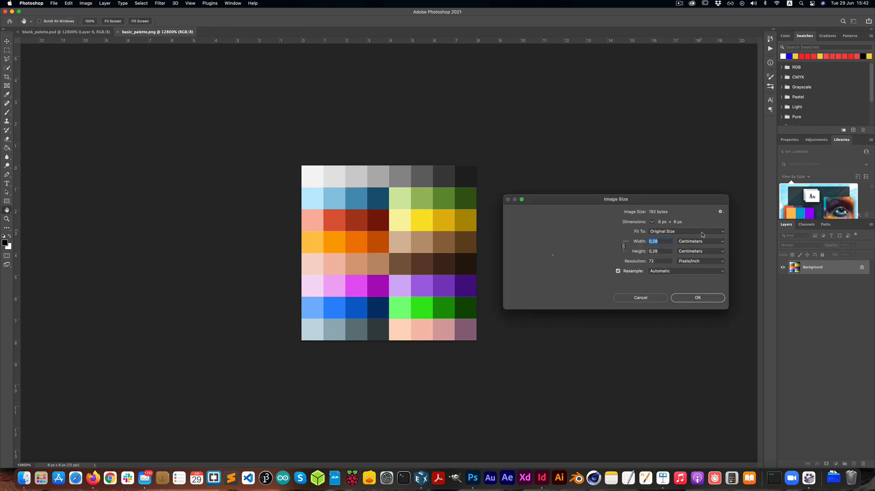
{"action": "left_click", "coordinate": [712, 243]}
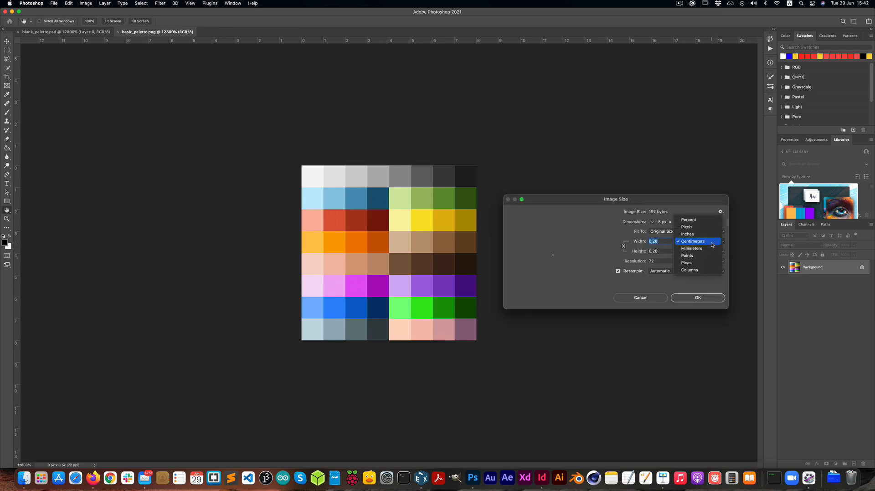
{"action": "left_click", "coordinate": [610, 232]}
{"action": "left_click", "coordinate": [697, 243]}
{"action": "left_click", "coordinate": [691, 228]}
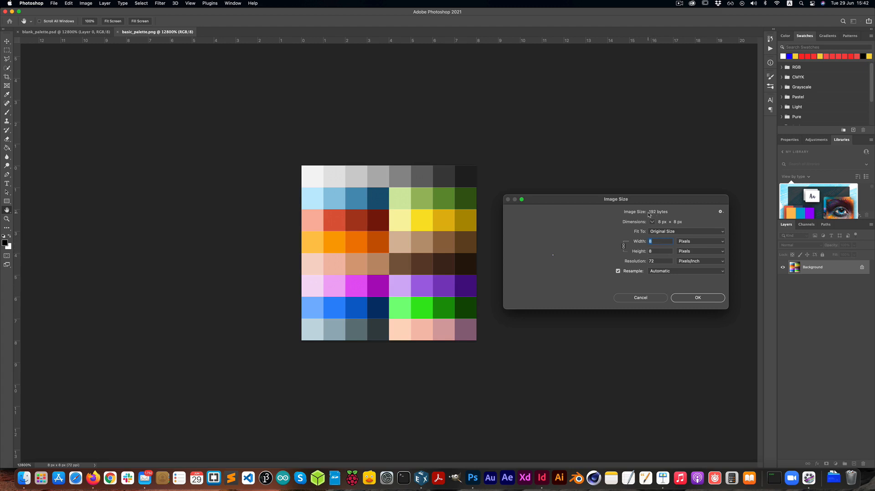
{"action": "left_click", "coordinate": [650, 298]}
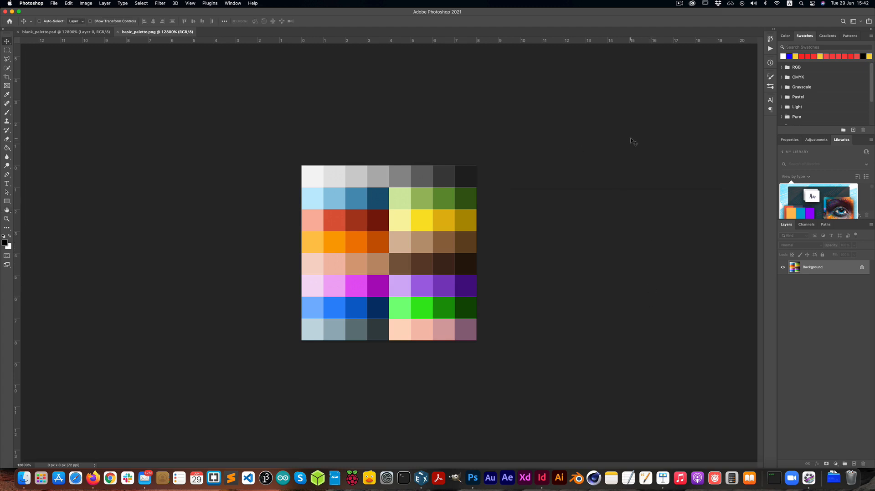
{"action": "left_click", "coordinate": [65, 33]}
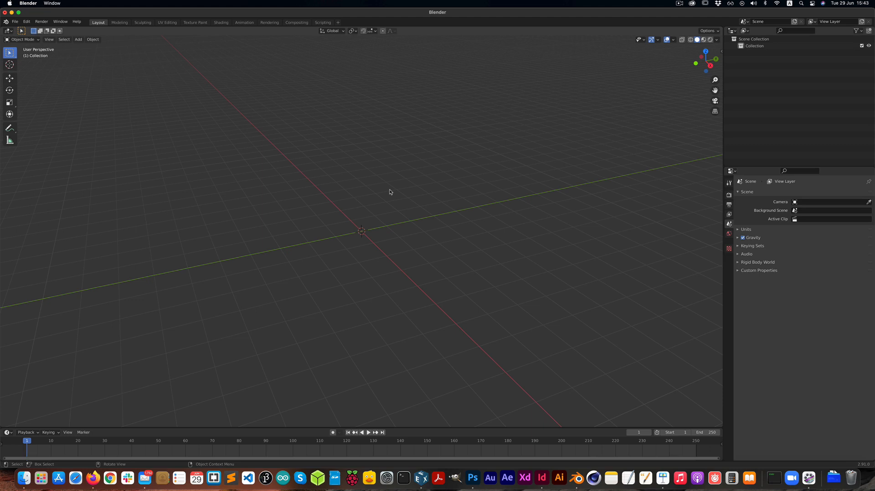
In Blender, add an ico sphere mesh to the empty scene
{"action": "key", "text": "shift+a"}
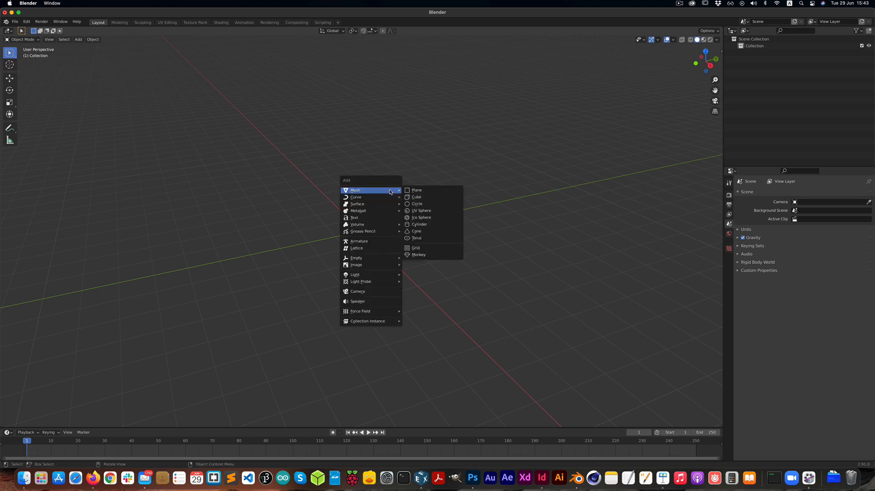
{"action": "left_click", "coordinate": [425, 218]}
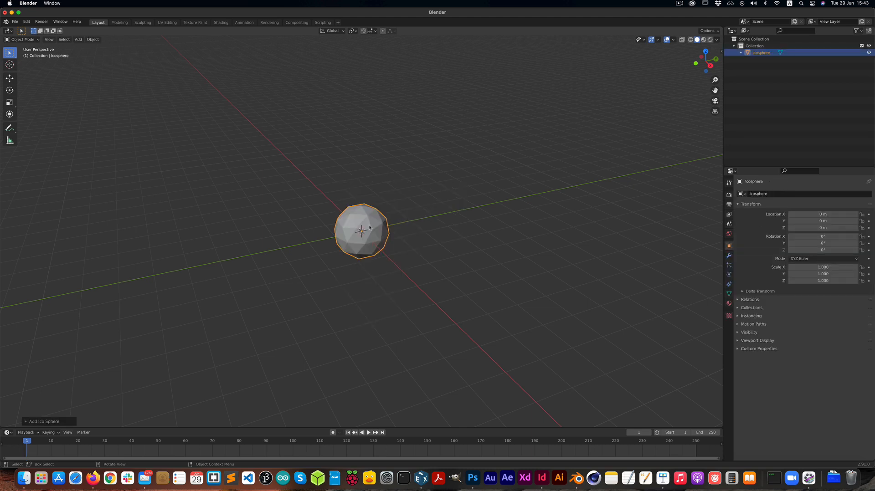
{"action": "scroll", "coordinate": [370, 227], "scroll_direction": "up", "scroll_amount": 5}
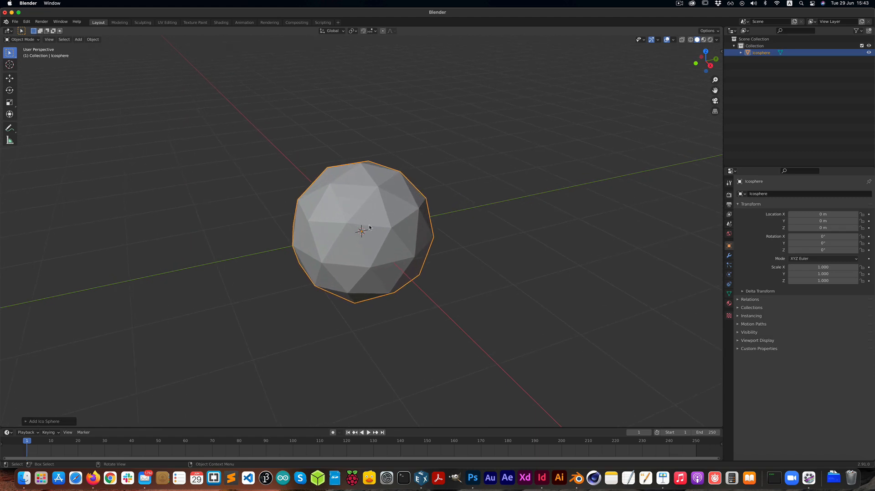
Create a new material for the ico sphere and enlarge the area showing its surface settings
{"action": "left_click", "coordinate": [730, 304]}
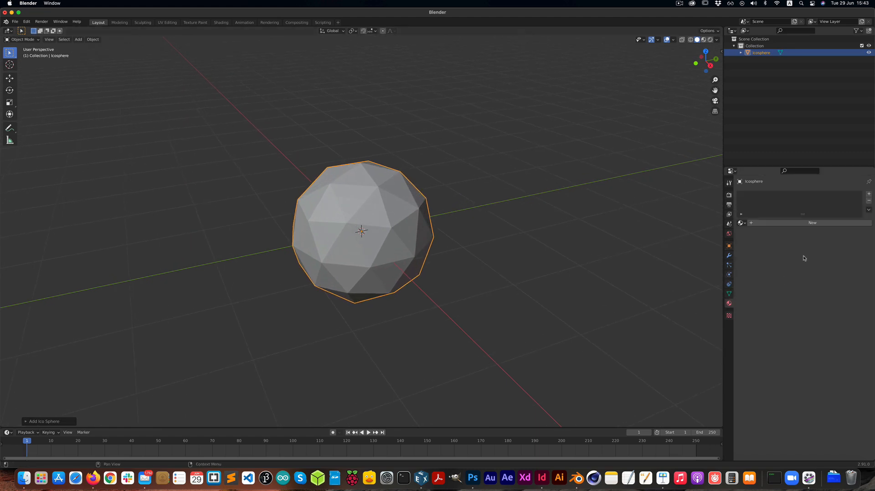
{"action": "left_click", "coordinate": [829, 225]}
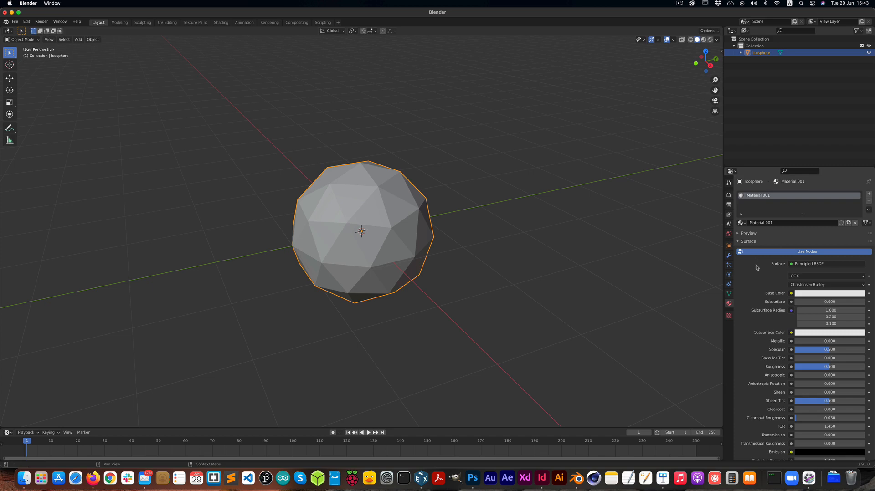
{"action": "left_click_drag", "start_coordinate": [835, 167], "coordinate": [835, 78]}
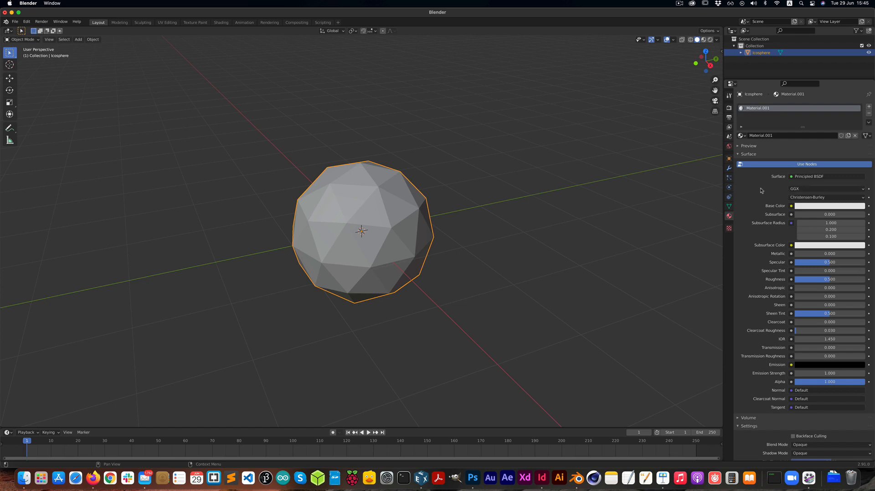
Set the material's Base Color to a light red with hue 0.021 and saturation 0.504
{"action": "left_click", "coordinate": [792, 206]}
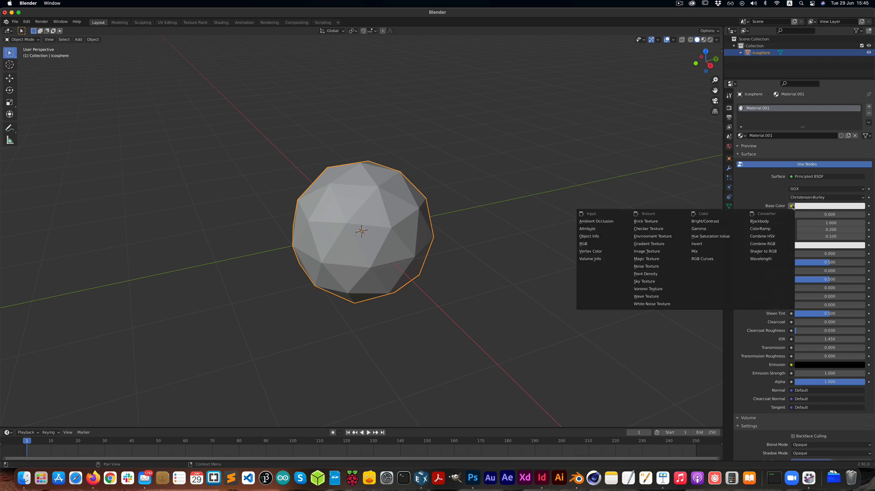
{"action": "left_click", "coordinate": [830, 206]}
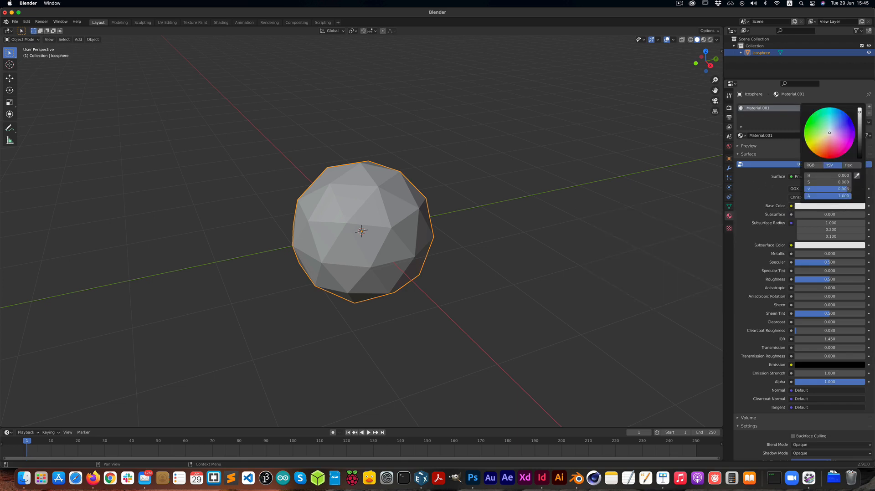
{"action": "left_click_drag", "start_coordinate": [829, 132], "coordinate": [828, 146]}
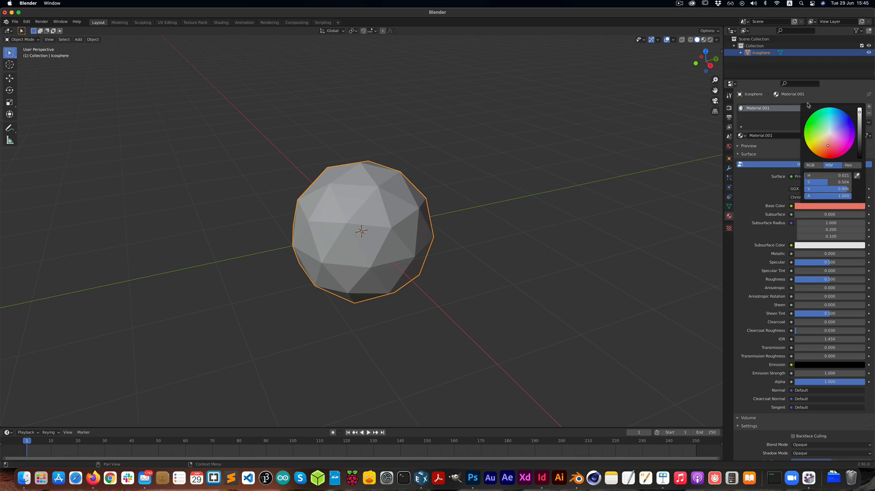
{"action": "left_click", "coordinate": [805, 73]}
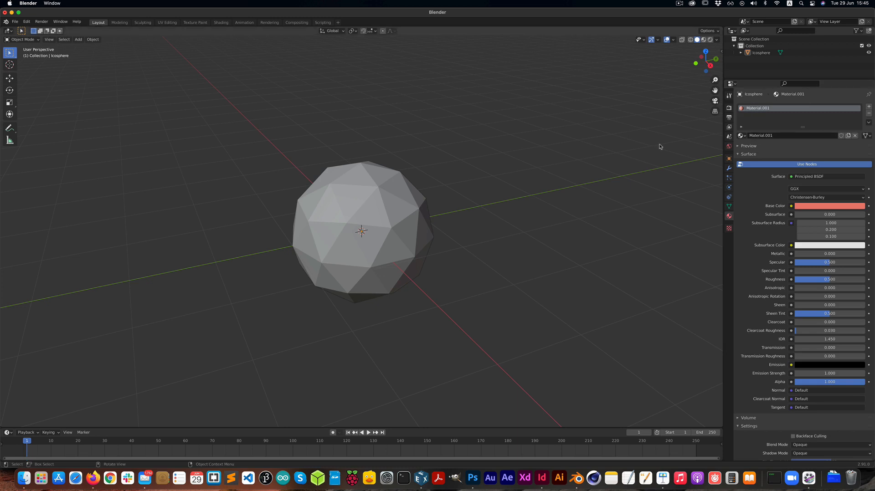
Show the viewport in Material Preview shading and assign an Image Texture to the material's Base Color
{"action": "left_click", "coordinate": [703, 40]}
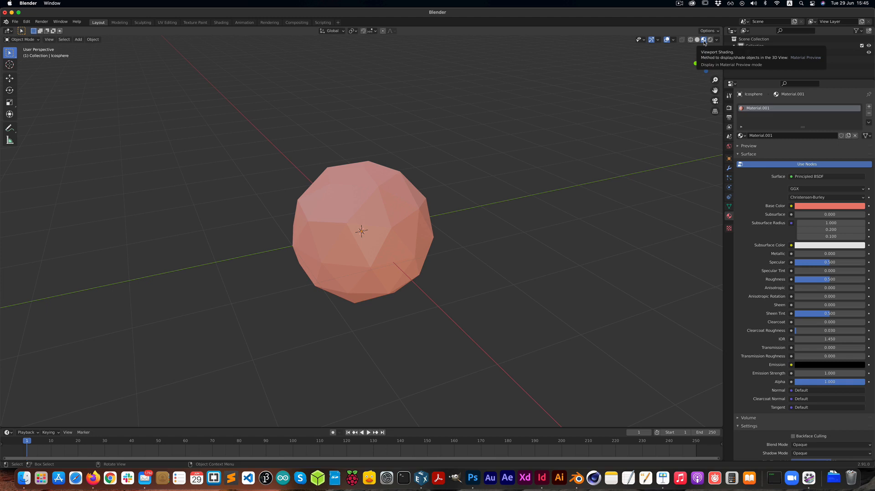
{"action": "left_click", "coordinate": [792, 207]}
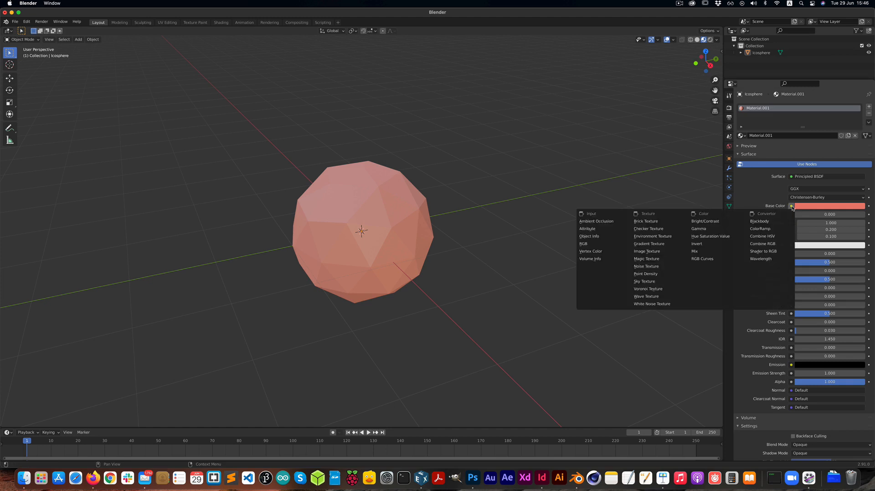
{"action": "left_click", "coordinate": [793, 208]}
{"action": "left_click", "coordinate": [667, 253]}
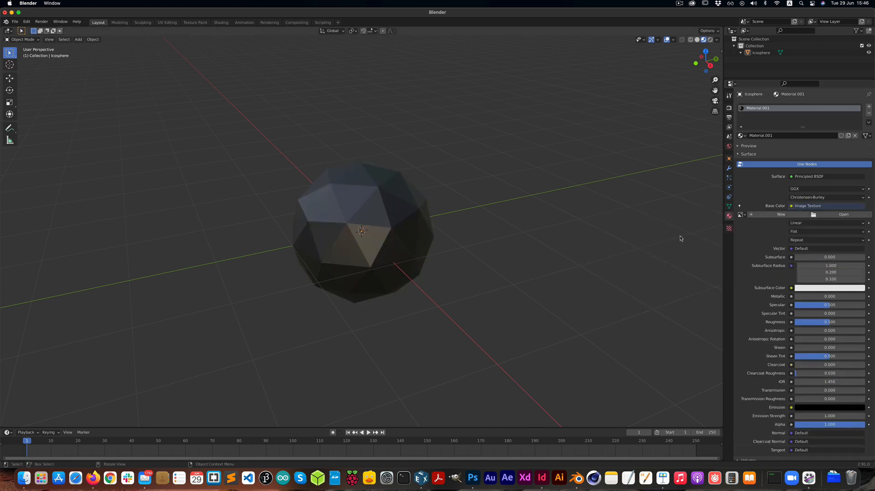
Load RoughCeramic_Old_1K_albedo.jpg from the Desktop's a-frame/_assets folder as the Base Color image
{"action": "left_click", "coordinate": [836, 217]}
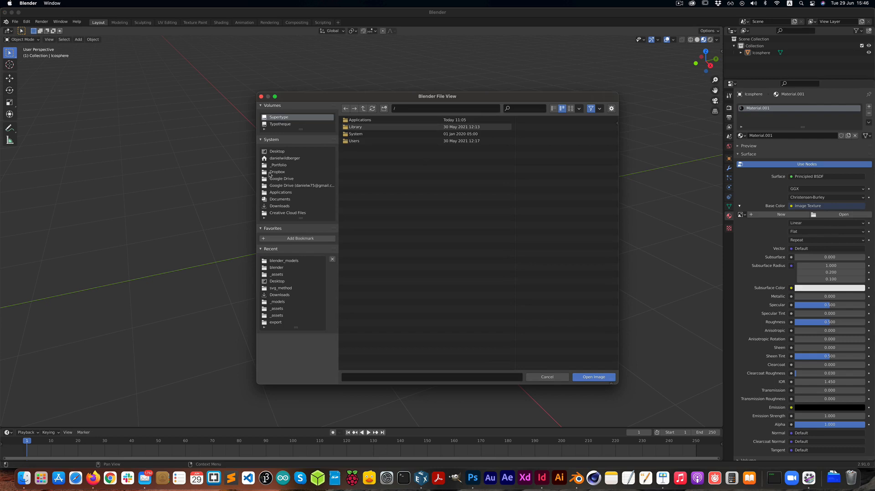
{"action": "left_click", "coordinate": [286, 152]}
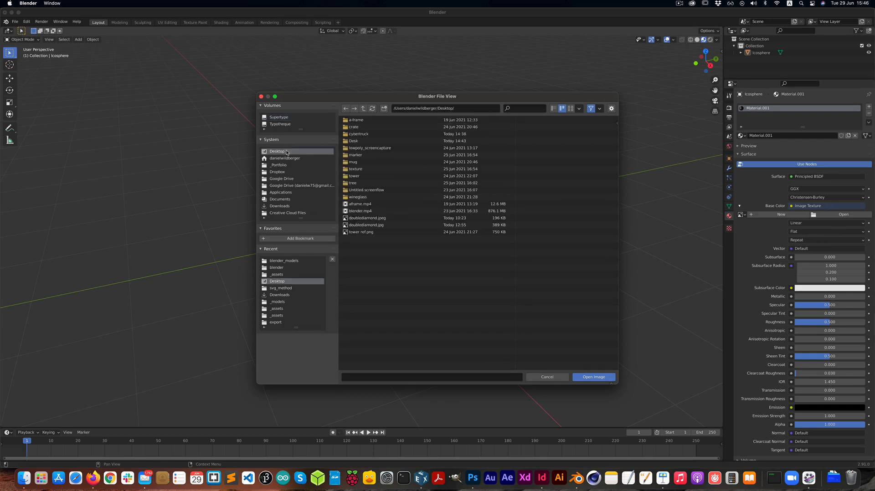
{"action": "left_click", "coordinate": [369, 121]}
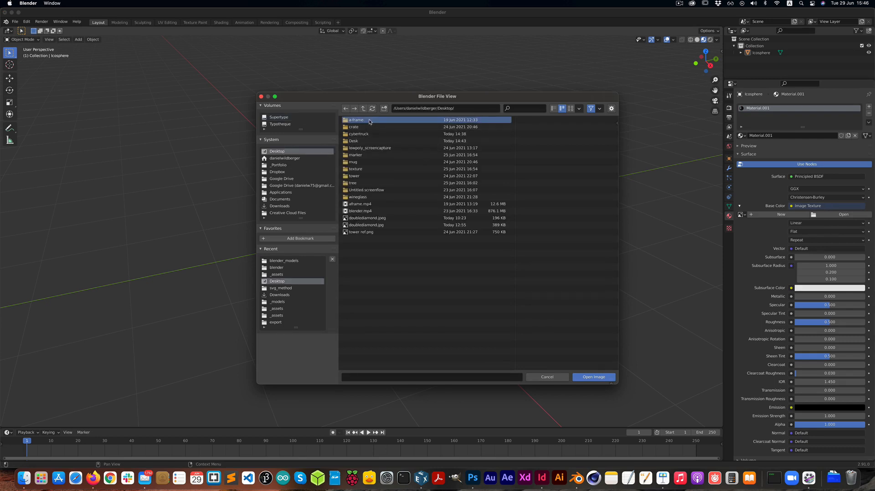
{"action": "double_click", "coordinate": [347, 121]}
{"action": "double_click", "coordinate": [347, 121]}
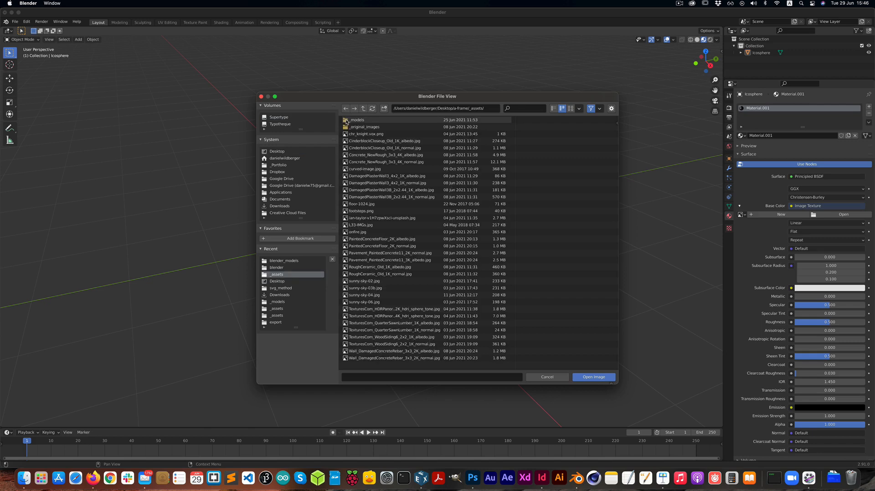
{"action": "left_click", "coordinate": [409, 268]}
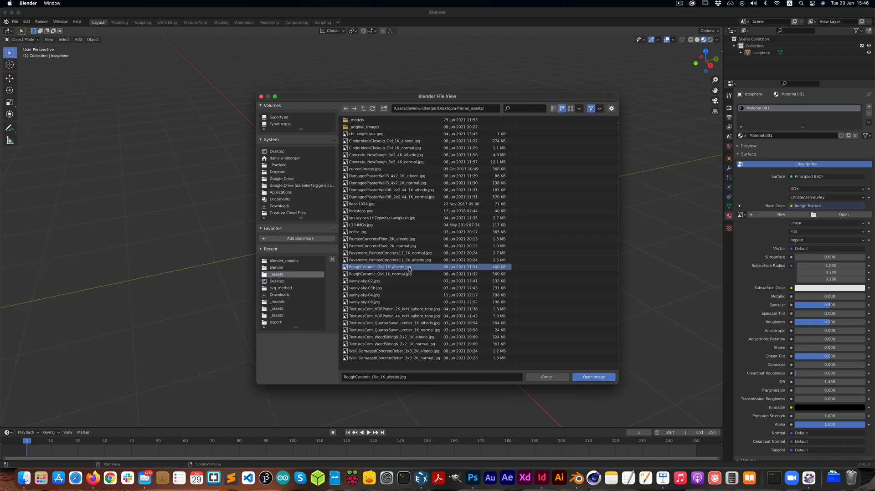
{"action": "left_click", "coordinate": [591, 377]}
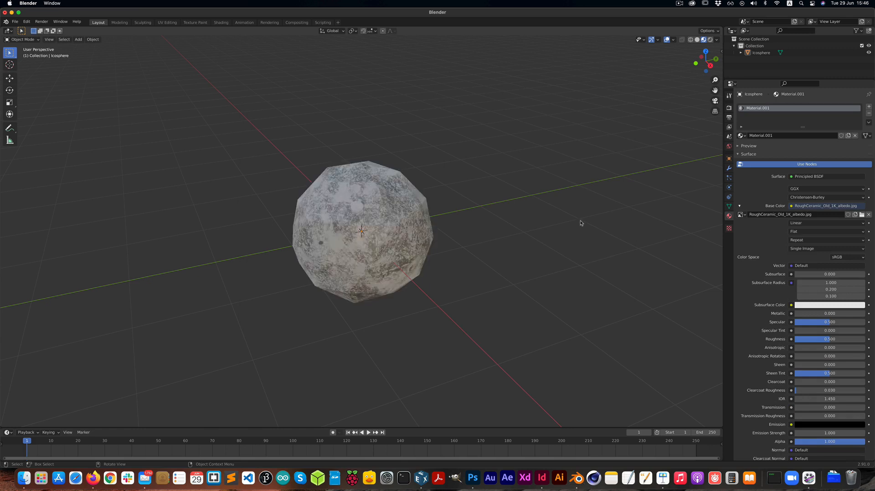
Examine how the ceramic texture wraps around the ico sphere from several angles
{"action": "scroll", "coordinate": [348, 201], "scroll_direction": "up", "scroll_amount": 5}
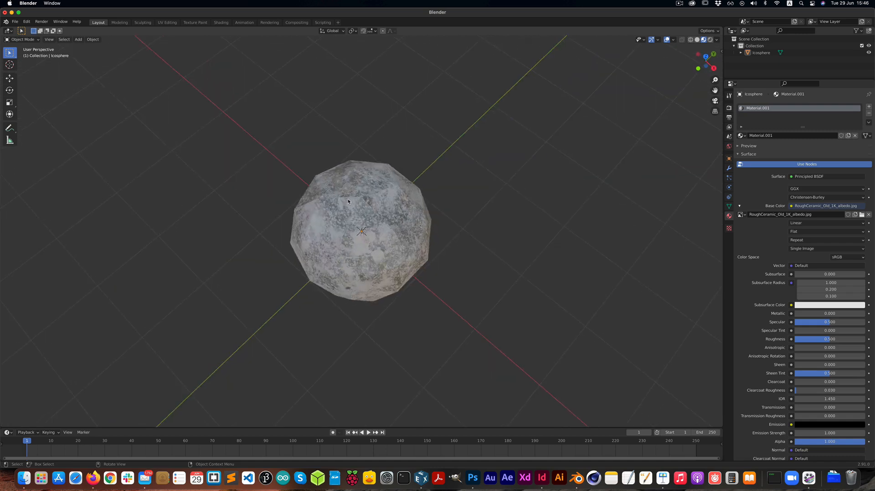
{"action": "scroll", "coordinate": [349, 201], "scroll_direction": "left", "scroll_amount": 5}
{"action": "scroll", "coordinate": [349, 201], "scroll_direction": "down", "scroll_amount": 5}
{"action": "scroll", "coordinate": [348, 201], "scroll_direction": "down", "scroll_amount": 5}
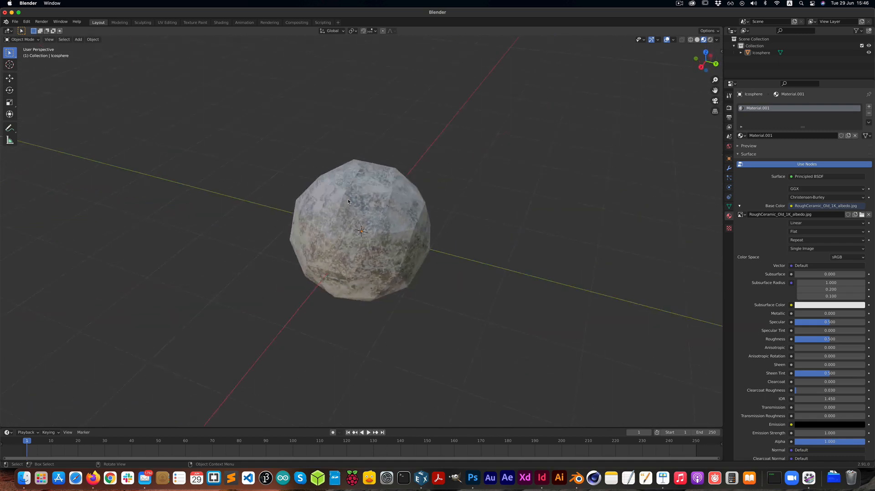
{"action": "scroll", "coordinate": [348, 201], "scroll_direction": "up", "scroll_amount": 5}
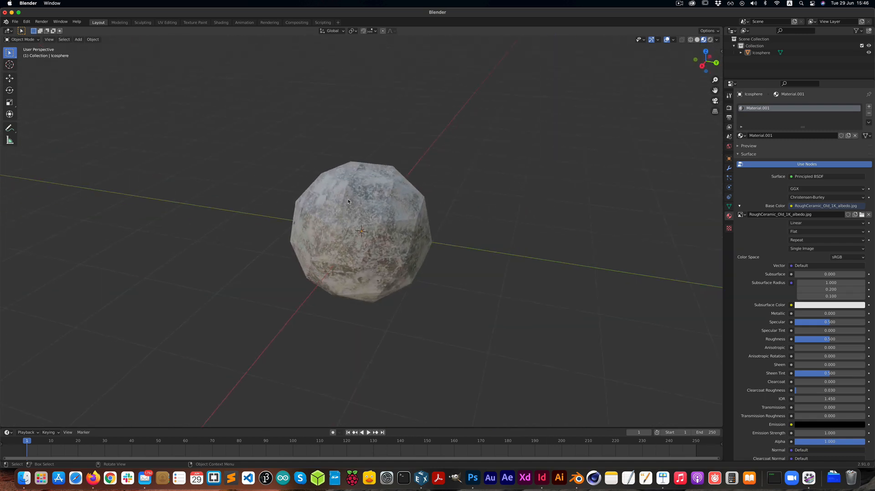
{"action": "scroll", "coordinate": [348, 201], "scroll_direction": "down", "scroll_amount": 2}
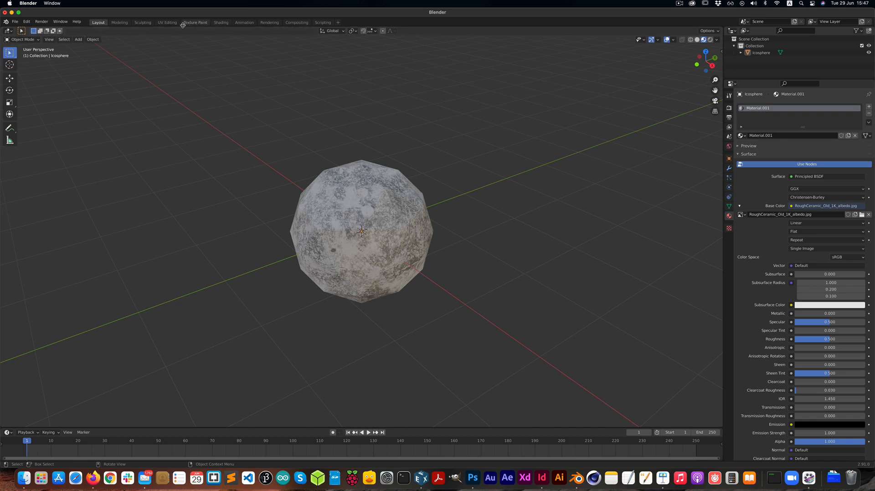
Open the Shading workspace and enlarge the node editor to display all of the material's nodes
{"action": "left_click", "coordinate": [222, 23]}
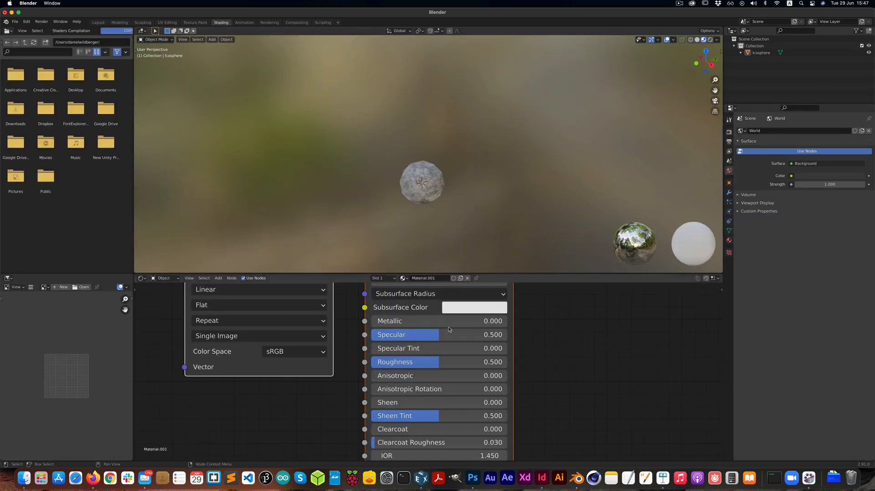
{"action": "scroll", "coordinate": [442, 360], "scroll_direction": "down", "scroll_amount": 2}
{"action": "scroll", "coordinate": [442, 359], "scroll_direction": "down", "scroll_amount": 2}
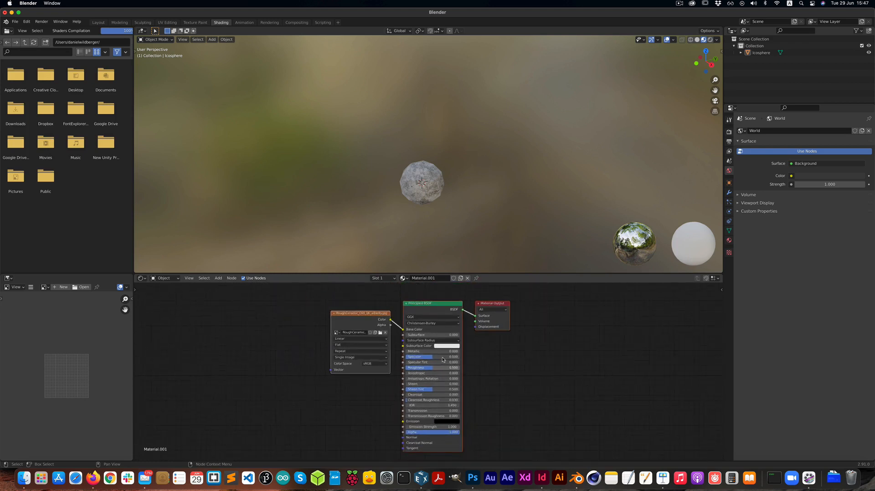
{"action": "left_click_drag", "start_coordinate": [447, 274], "coordinate": [450, 169]}
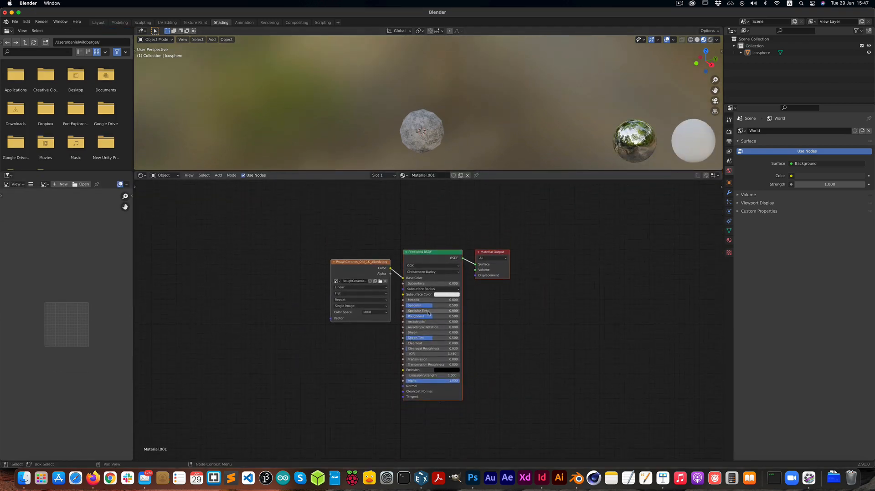
{"action": "scroll", "coordinate": [429, 315], "scroll_direction": "up", "scroll_amount": 2}
{"action": "scroll", "coordinate": [429, 313], "scroll_direction": "up", "scroll_amount": 1}
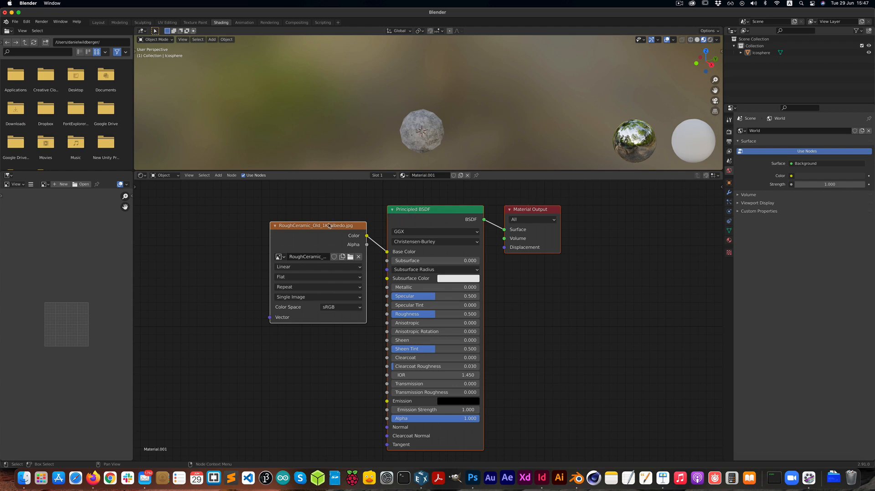
Spread out the ceramic image texture and Material Output nodes on either side of the Principled BSDF node
{"action": "key", "text": "g"}
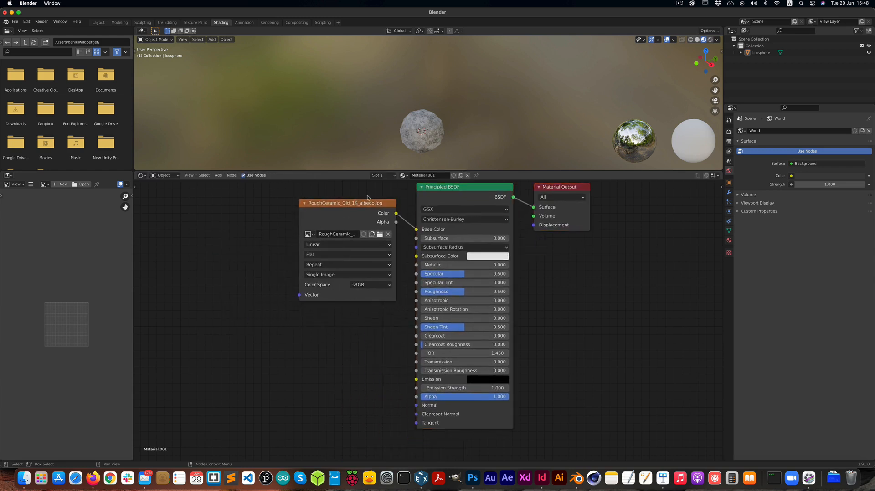
{"action": "left_click", "coordinate": [285, 248]}
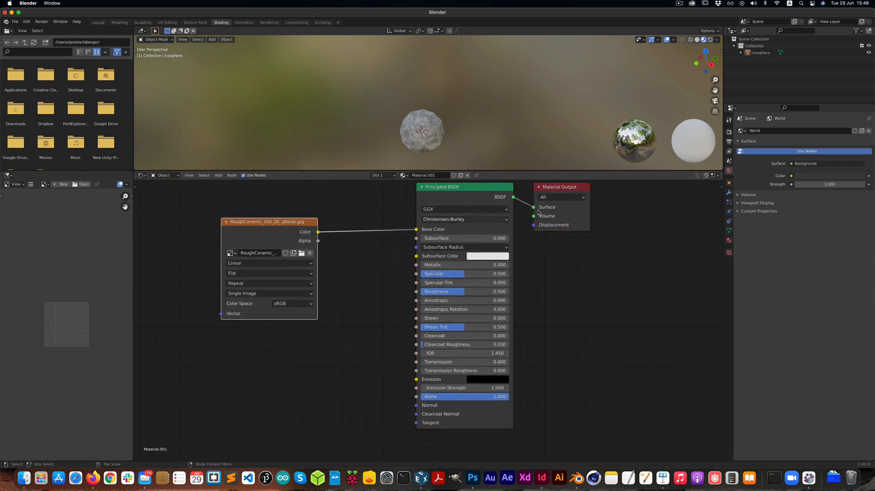
{"action": "left_click", "coordinate": [563, 190]}
{"action": "left_click_drag", "start_coordinate": [563, 190], "coordinate": [647, 219]}
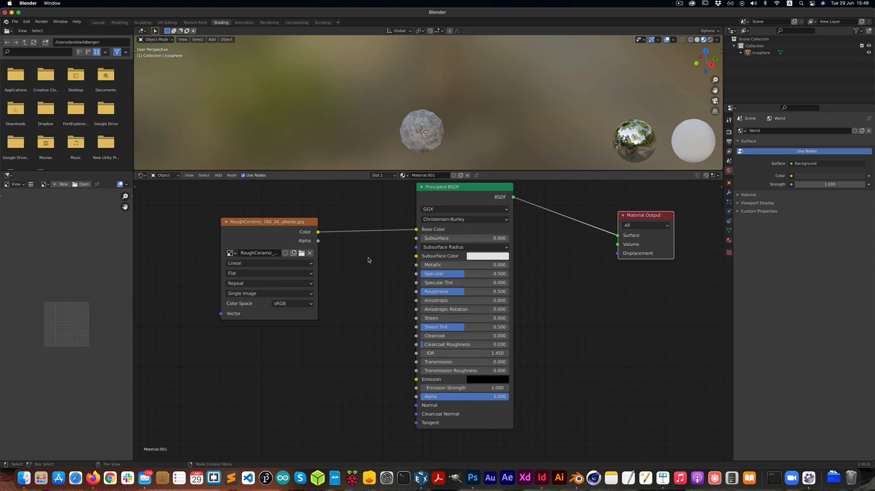
{"action": "left_click_drag", "start_coordinate": [293, 223], "coordinate": [297, 221]}
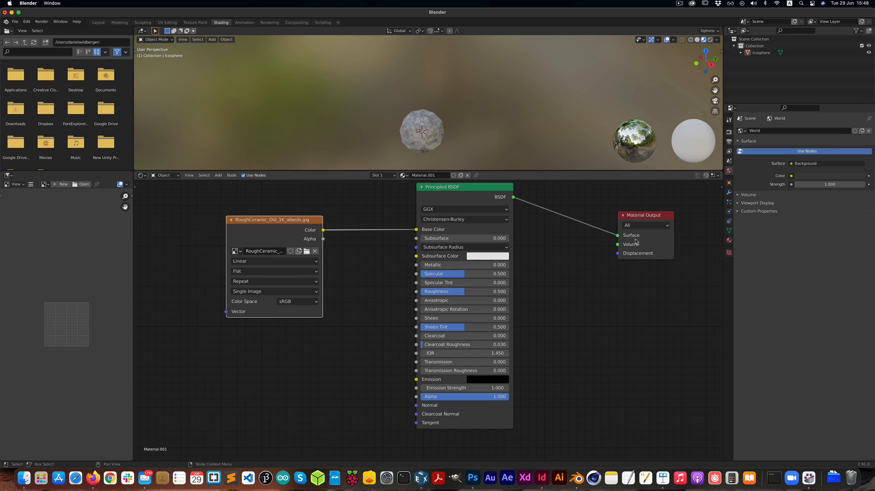
Disconnect the ceramic image from the Principled BSDF's Base Color and reposition the loose texture node
{"action": "left_click", "coordinate": [409, 234]}
{"action": "left_click_drag", "start_coordinate": [415, 230], "coordinate": [383, 252]}
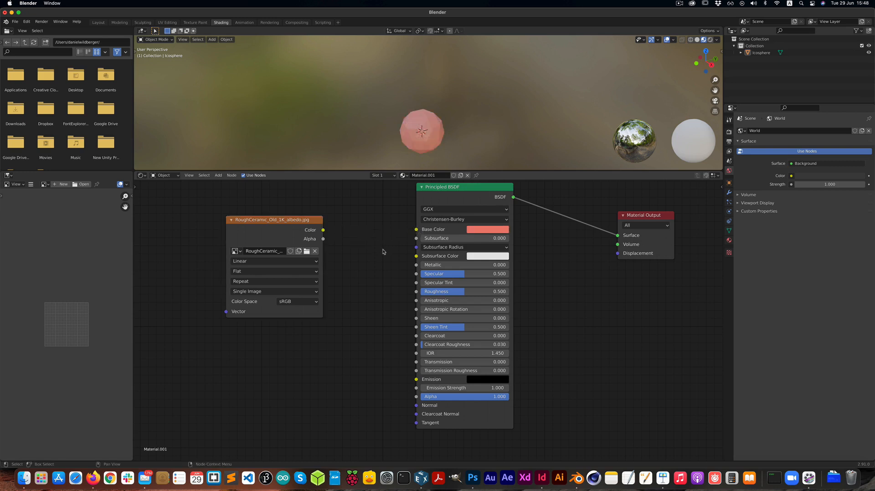
{"action": "left_click_drag", "start_coordinate": [293, 223], "coordinate": [339, 256]}
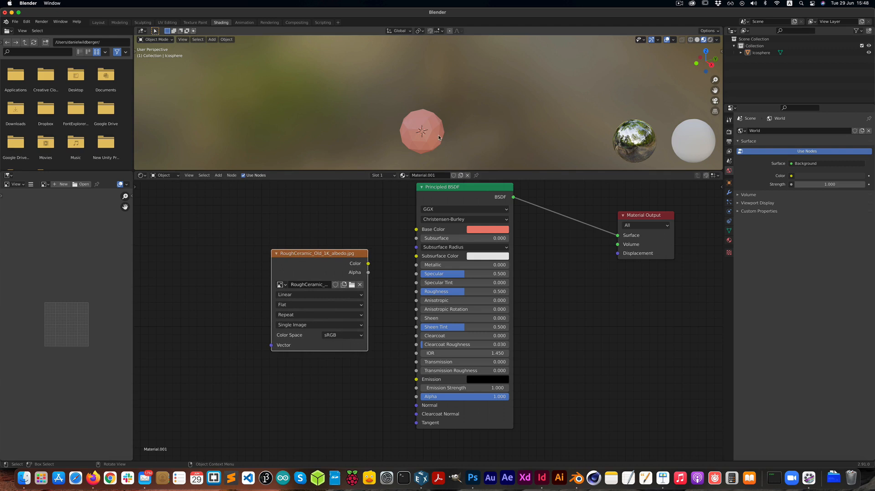
{"action": "scroll", "coordinate": [439, 138], "scroll_direction": "down", "scroll_amount": 3, "text": "shift"}
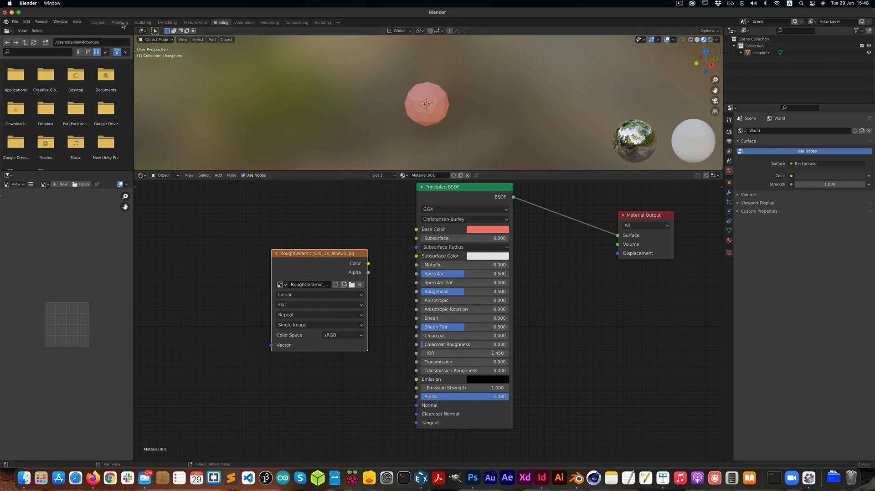
Return to the Layout workspace and add a cube mesh to the emptied scene
{"action": "left_click", "coordinate": [98, 23]}
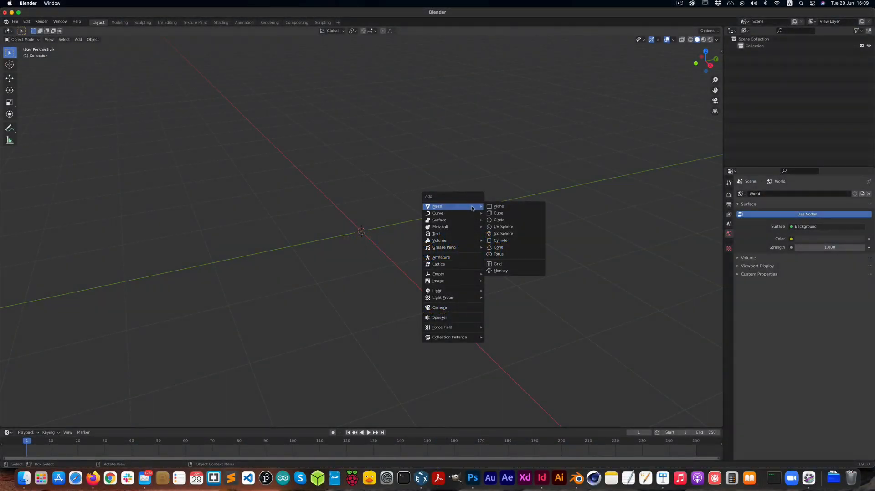
{"action": "left_click", "coordinate": [507, 215]}
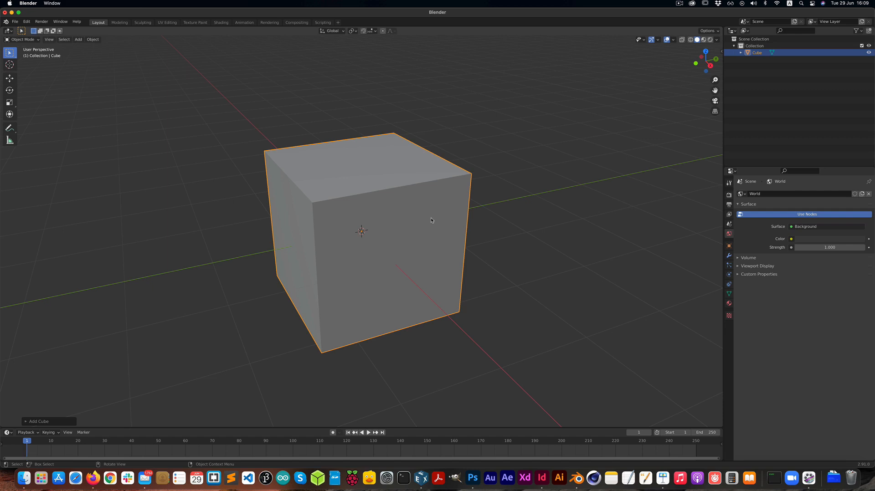
{"action": "scroll", "coordinate": [423, 219], "scroll_direction": "down", "scroll_amount": 3}
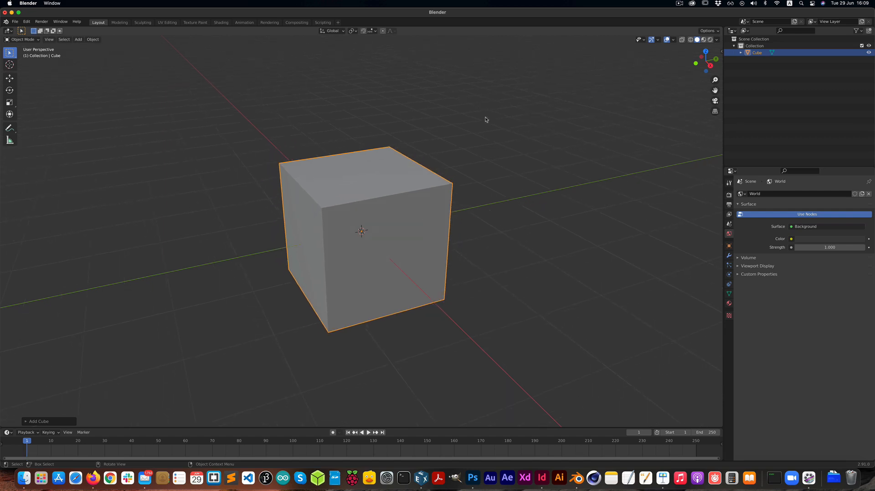
Create a new material for the cube in the Shading workspace and enlarge the node editor
{"action": "left_click", "coordinate": [220, 23]}
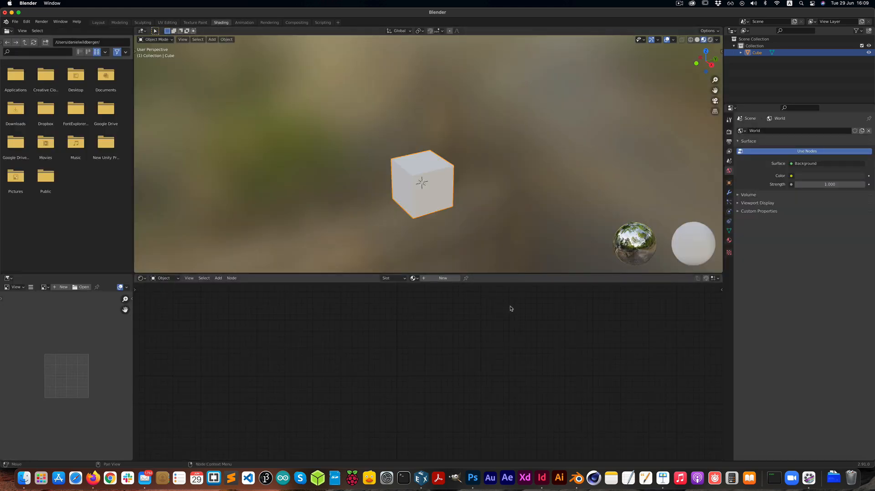
{"action": "left_click", "coordinate": [446, 278]}
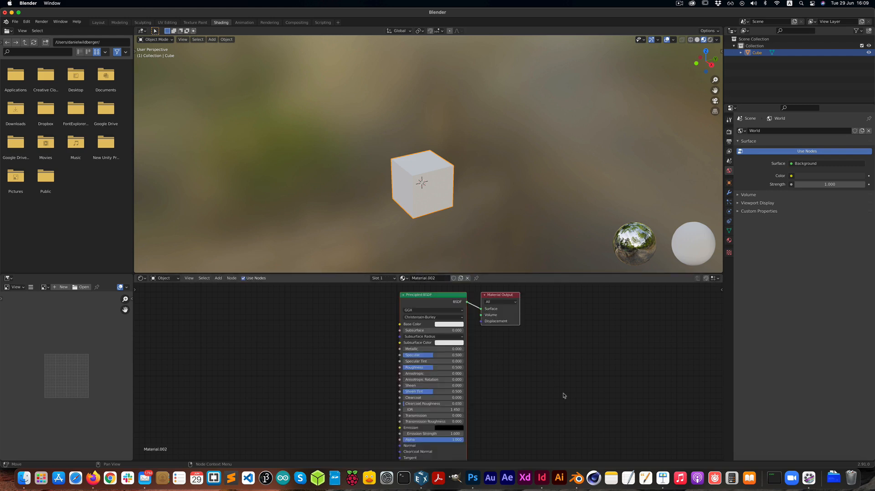
{"action": "scroll", "coordinate": [565, 396], "scroll_direction": "down", "scroll_amount": 1}
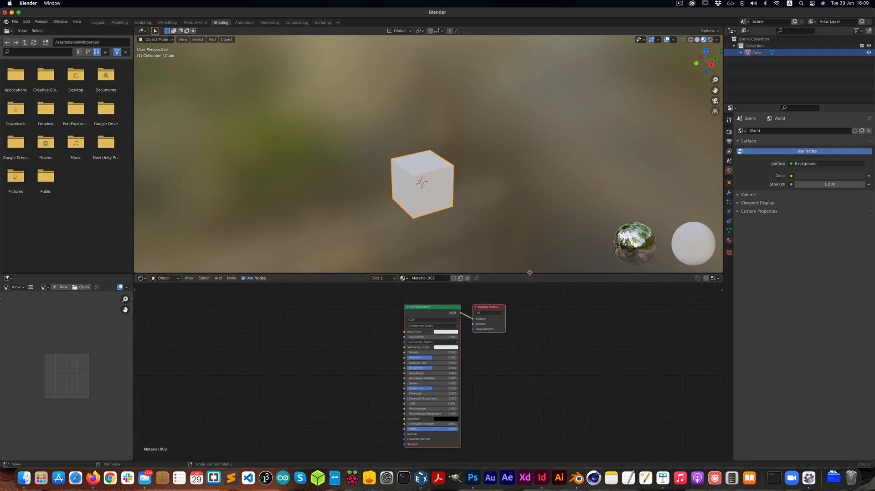
{"action": "left_click_drag", "start_coordinate": [530, 275], "coordinate": [527, 250]}
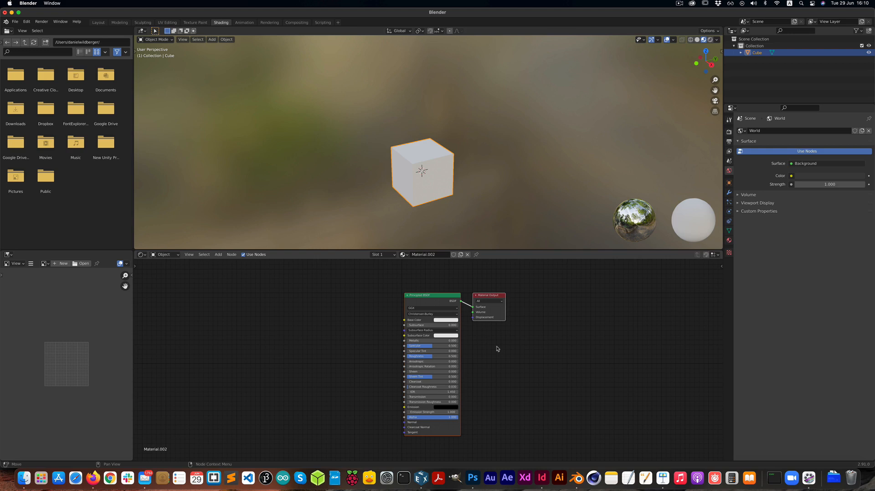
Add an Image Texture node beside the cube material's Principled BSDF node
{"action": "left_click", "coordinate": [216, 255]}
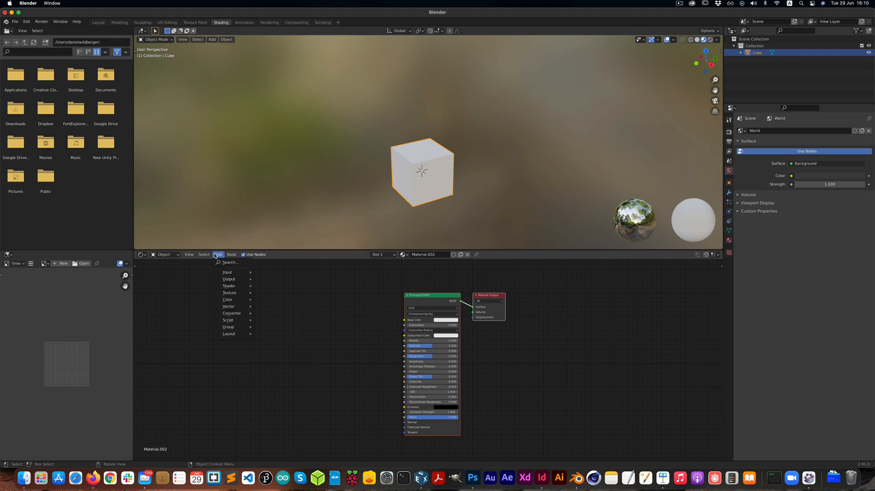
{"action": "mouse_move", "coordinate": [237, 293]}
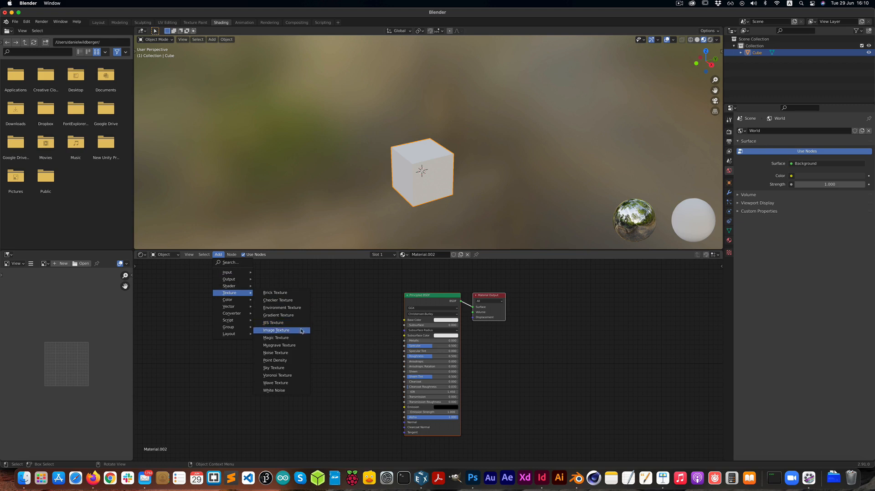
{"action": "left_click", "coordinate": [301, 332]}
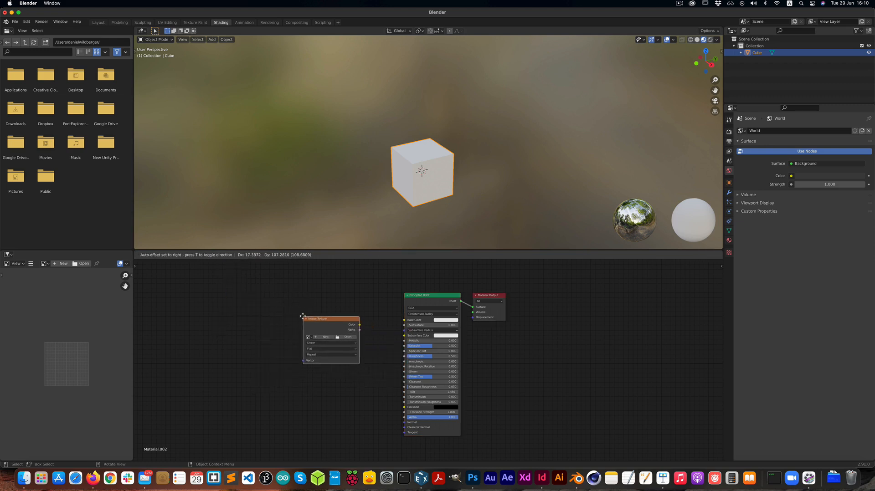
{"action": "left_click", "coordinate": [304, 319]}
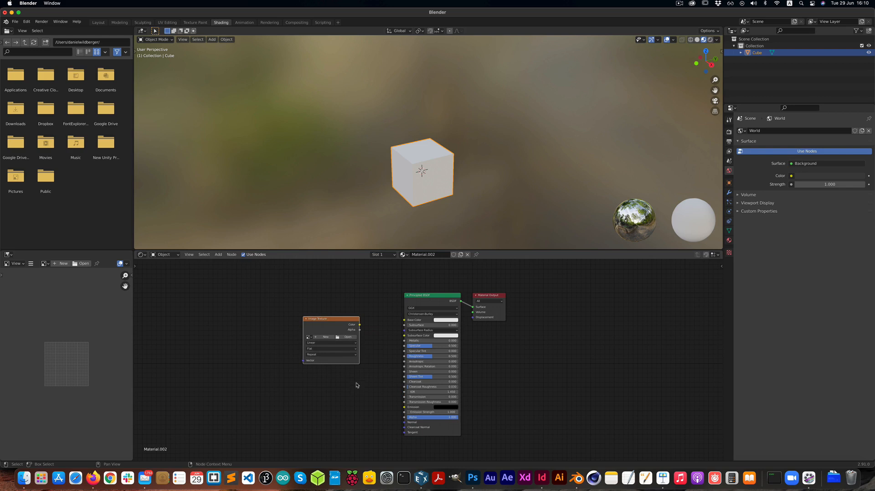
Look into opening an image for the empty Image Texture node, cancel, and delete the node
{"action": "left_click", "coordinate": [347, 338]}
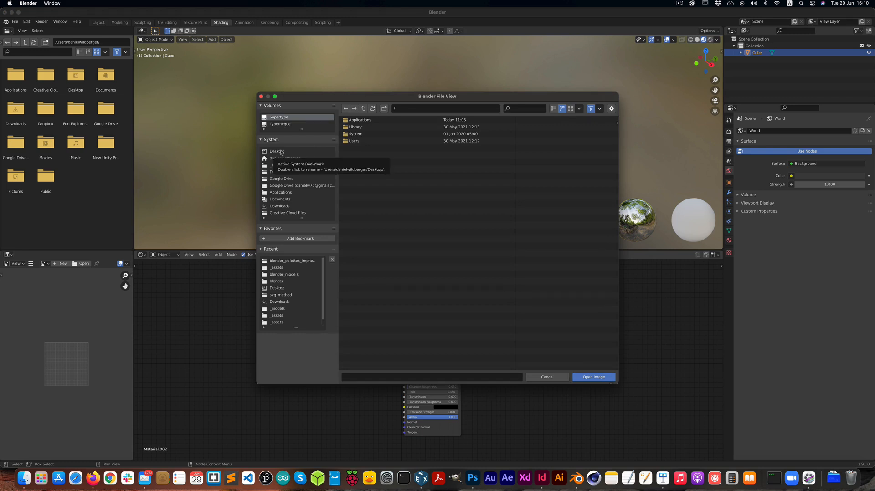
{"action": "left_click", "coordinate": [554, 376]}
{"action": "left_click_drag", "start_coordinate": [347, 319], "coordinate": [336, 311]}
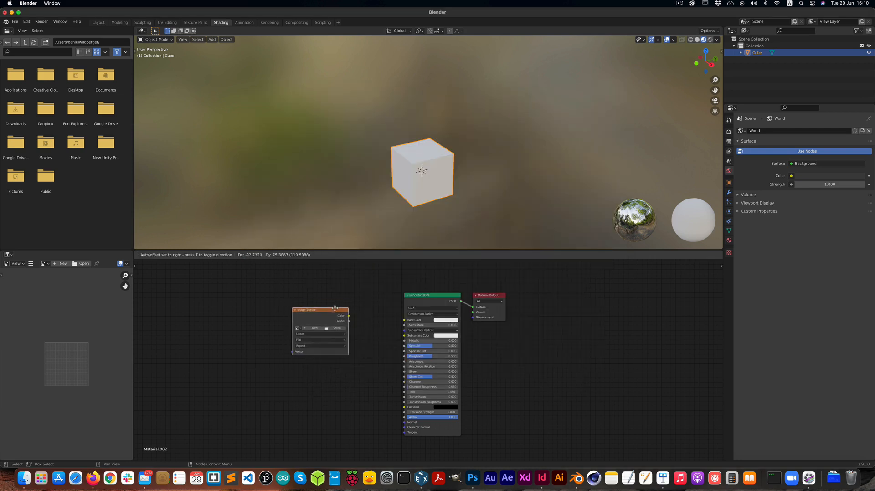
{"action": "left_click", "coordinate": [230, 255]}
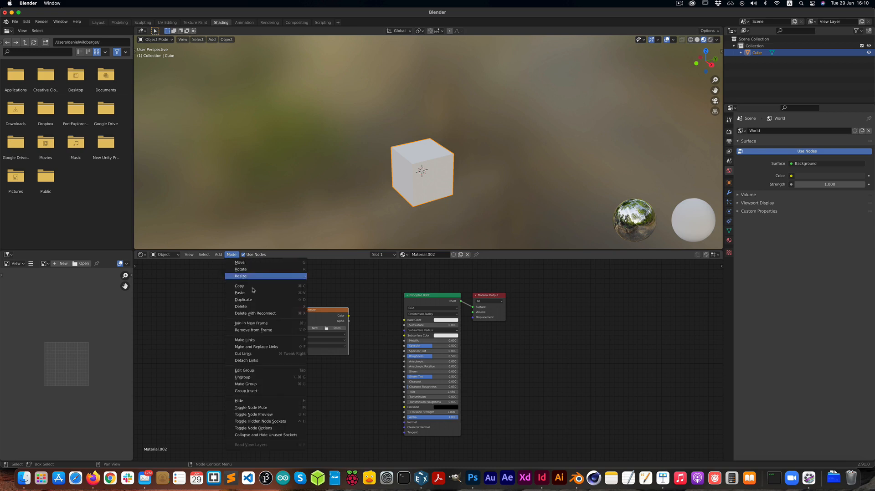
{"action": "left_click", "coordinate": [248, 306]}
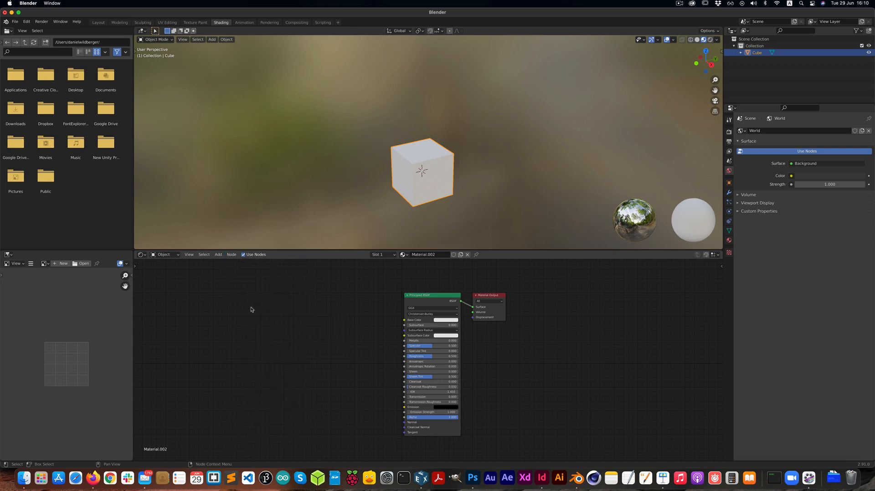
Bring basic_palette.png from Finder's blender_palettes_imphenzia folder into the cube's material as an image node in Blender
{"action": "key", "text": "super+Tab"}
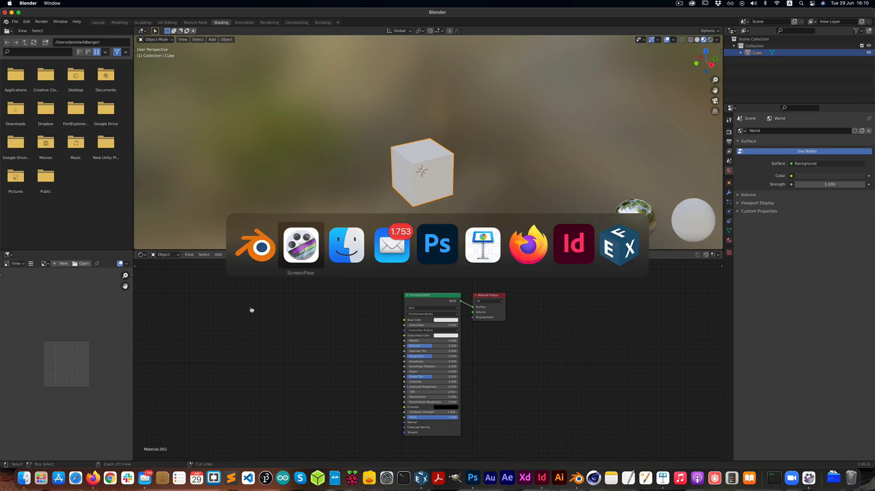
{"action": "key", "text": "super+Tab"}
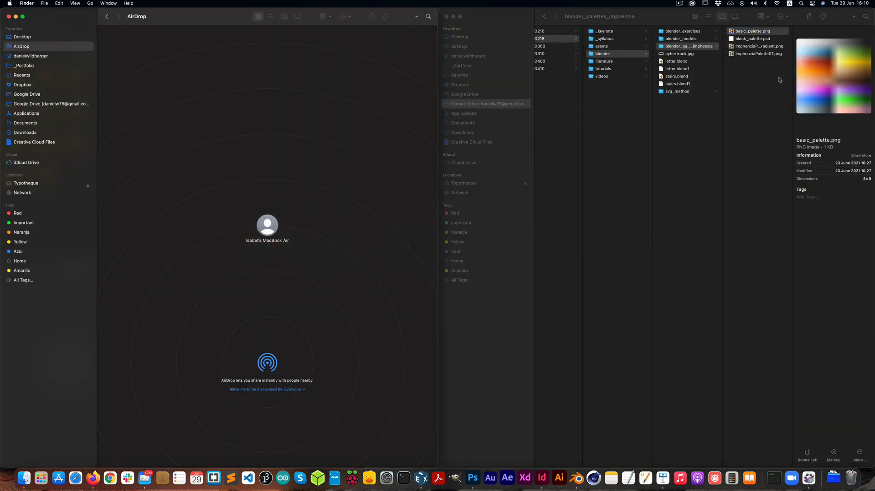
{"action": "left_click_drag", "start_coordinate": [736, 33], "coordinate": [302, 360]}
{"action": "key", "text": "super+Tab"}
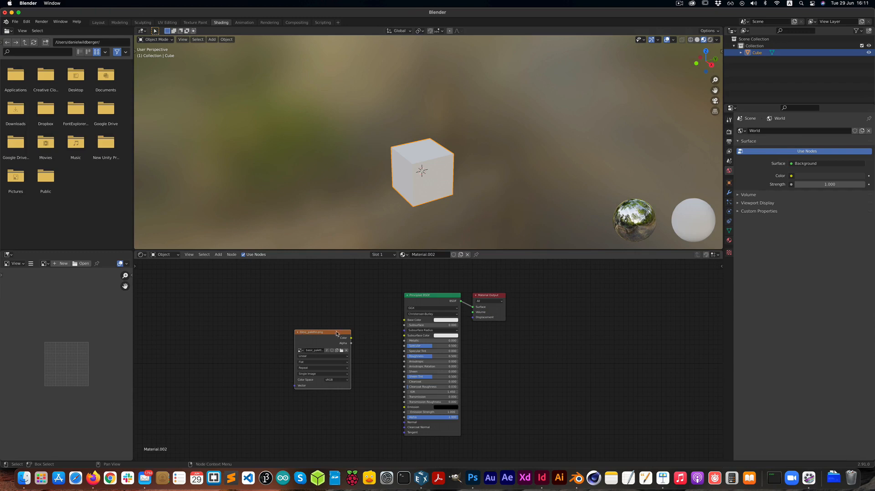
Connect the palette image's Color output to the Principled BSDF's Base Color and tidy the positions of both nodes
{"action": "left_click_drag", "start_coordinate": [337, 333], "coordinate": [349, 316]}
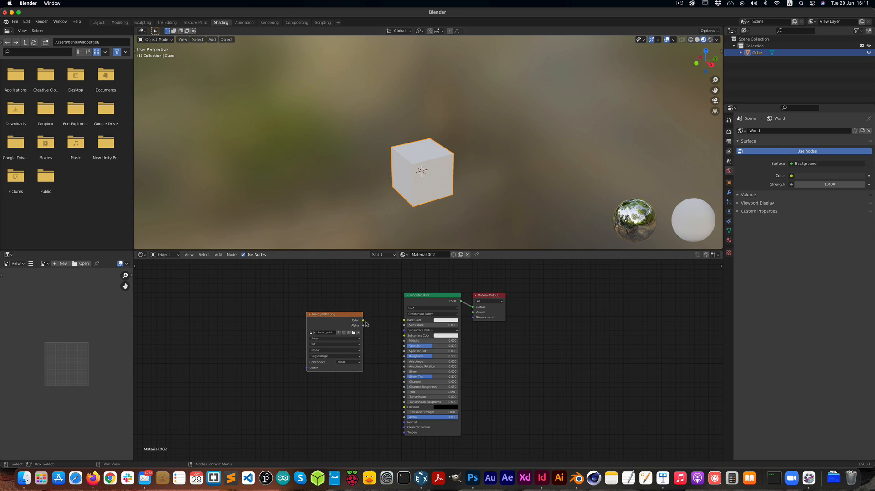
{"action": "left_click_drag", "start_coordinate": [363, 321], "coordinate": [405, 323]}
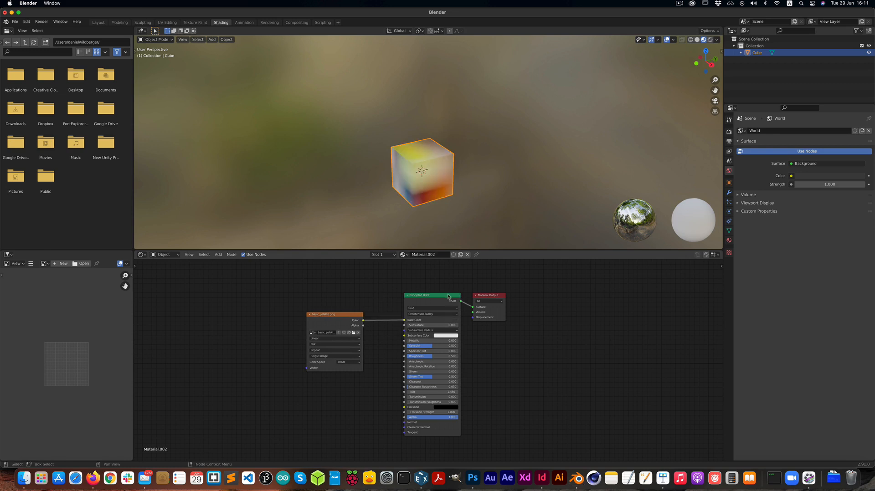
{"action": "left_click_drag", "start_coordinate": [449, 297], "coordinate": [440, 295]}
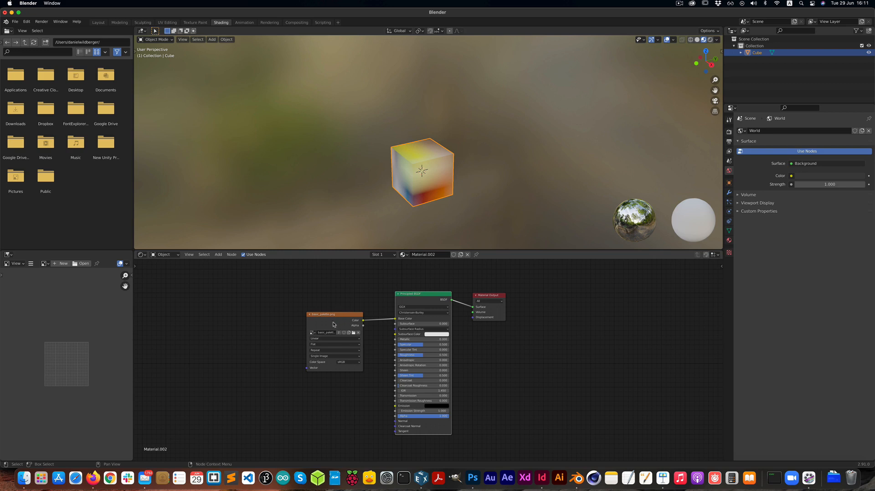
Set the palette image node's interpolation to Closest
{"action": "scroll", "coordinate": [328, 337], "scroll_direction": "up", "scroll_amount": 2}
{"action": "scroll", "coordinate": [327, 336], "scroll_direction": "up", "scroll_amount": 1}
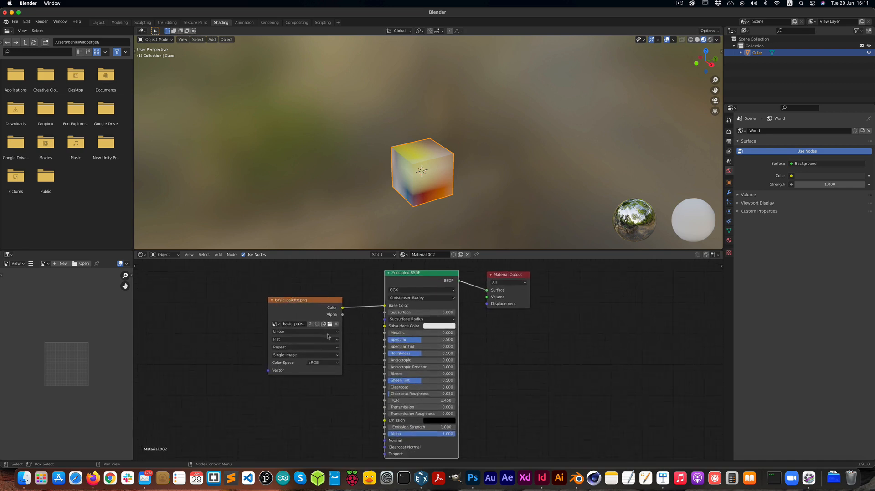
{"action": "left_click", "coordinate": [293, 332]}
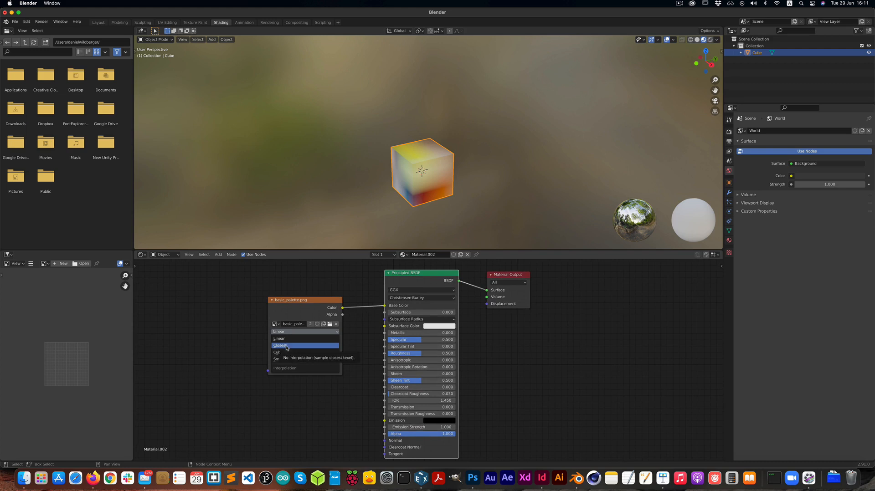
{"action": "left_click", "coordinate": [287, 348]}
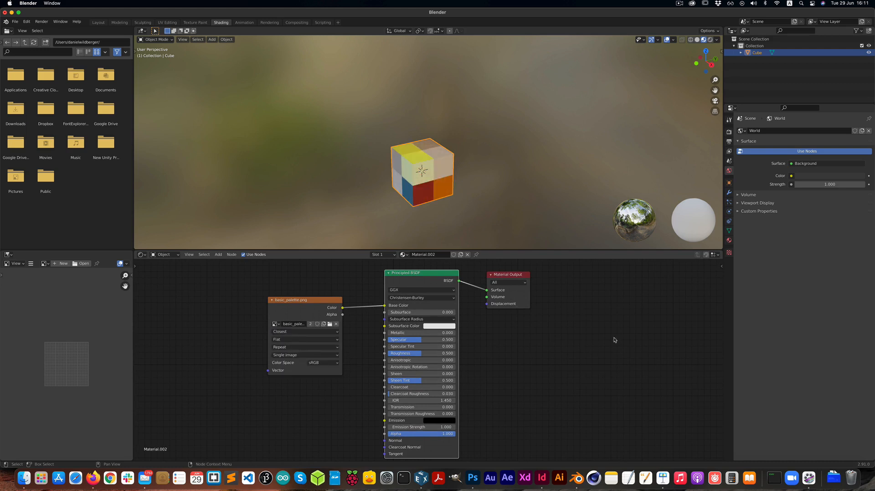
Switch to the Layout workspace and set the viewport's solid shading colour to Texture
{"action": "left_click", "coordinate": [98, 22]}
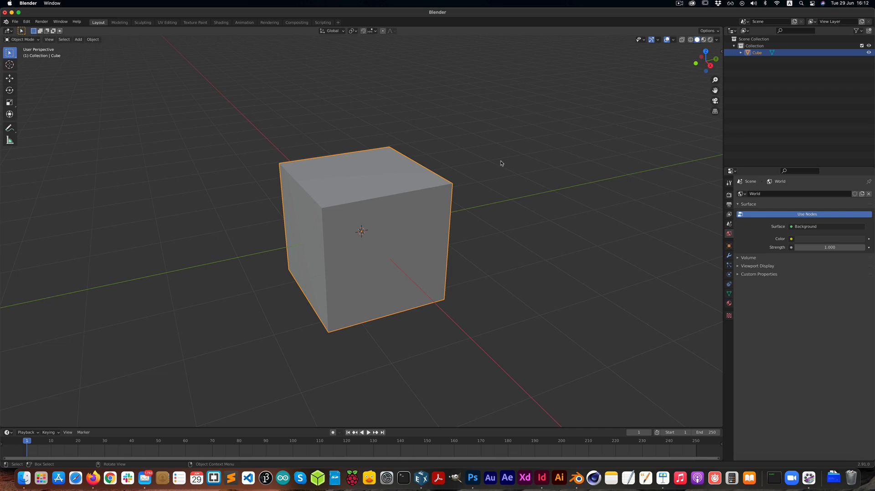
{"action": "key", "text": "z"}
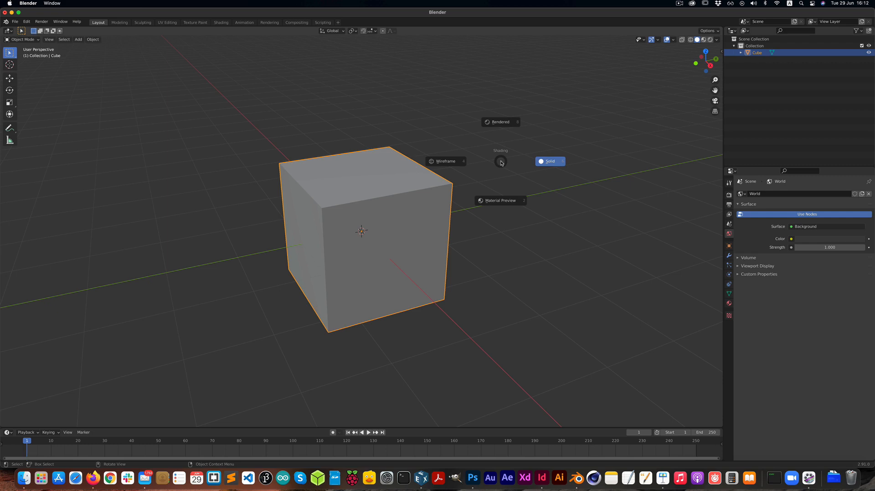
{"action": "key", "text": "Escape"}
{"action": "key", "text": "z"}
{"action": "left_click", "coordinate": [568, 111]}
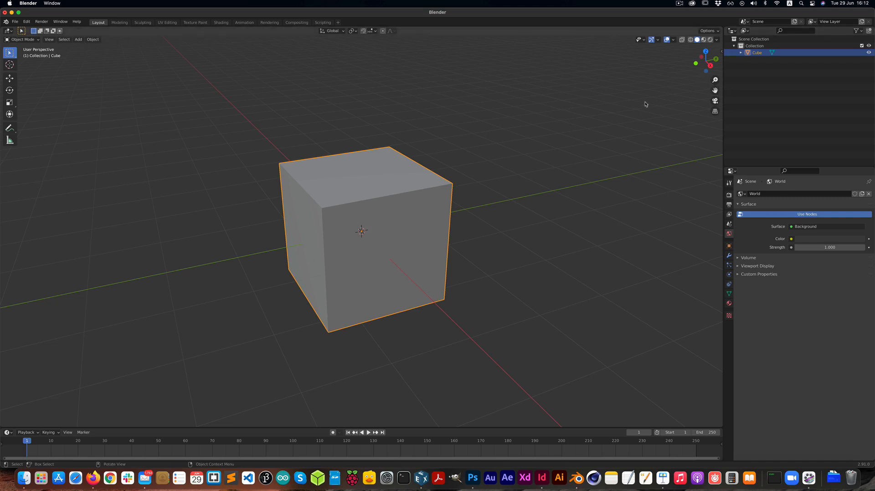
{"action": "left_click", "coordinate": [716, 40]}
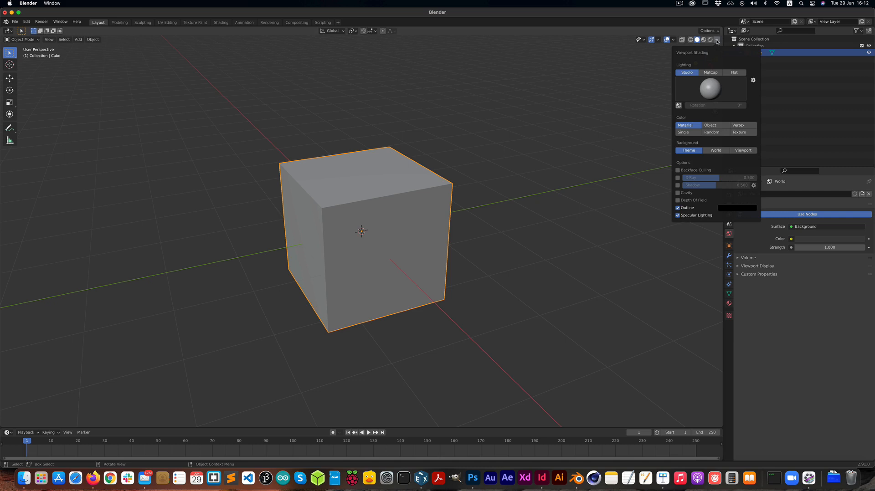
{"action": "left_click", "coordinate": [698, 41]}
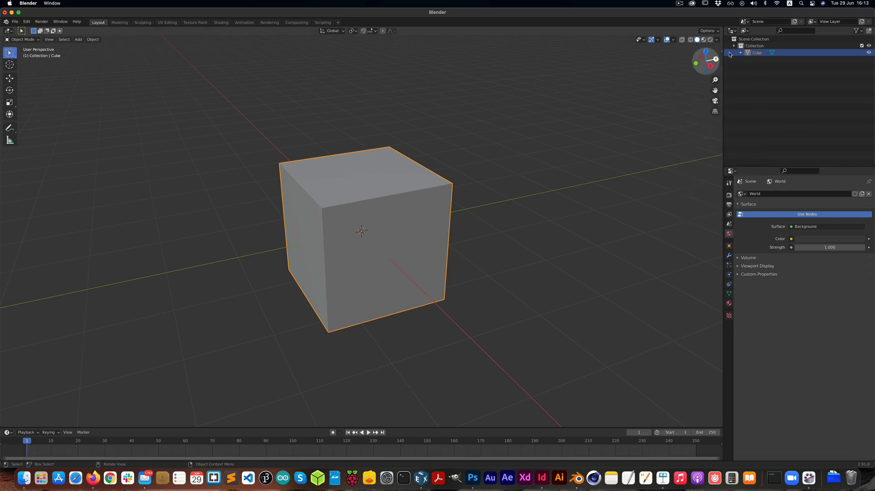
{"action": "left_click", "coordinate": [716, 41]}
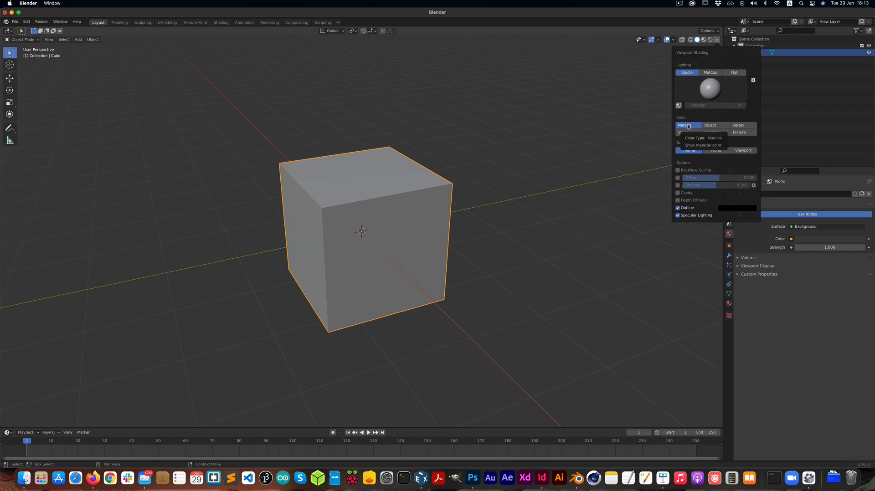
{"action": "left_click", "coordinate": [742, 133]}
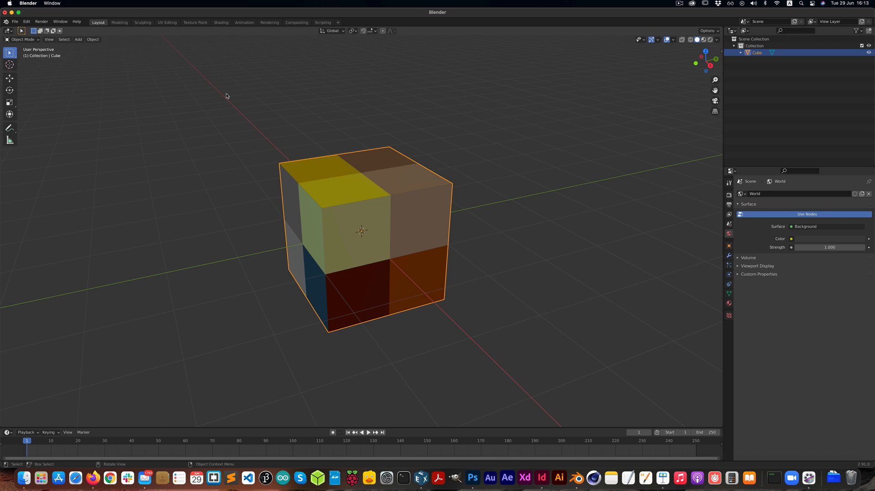
Switch to the UV Editing workspace and narrow the UV editor to give the 3D viewport more room
{"action": "left_click", "coordinate": [165, 23]}
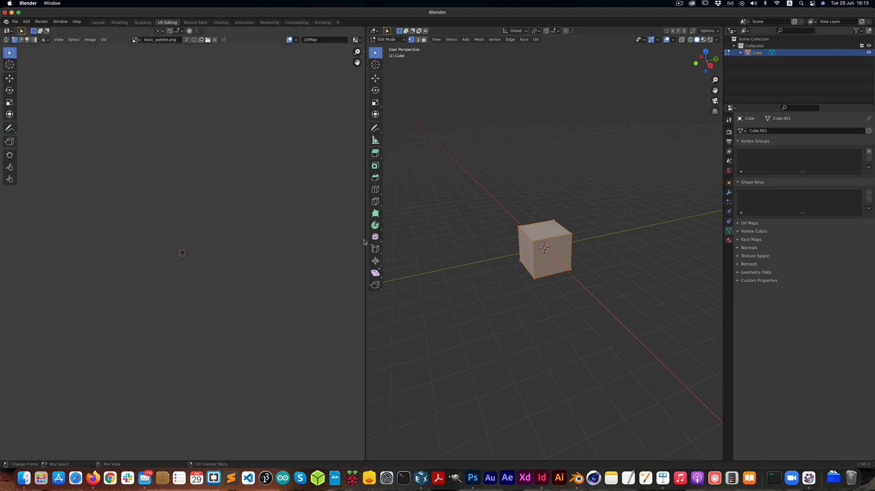
{"action": "left_click_drag", "start_coordinate": [364, 240], "coordinate": [166, 230]}
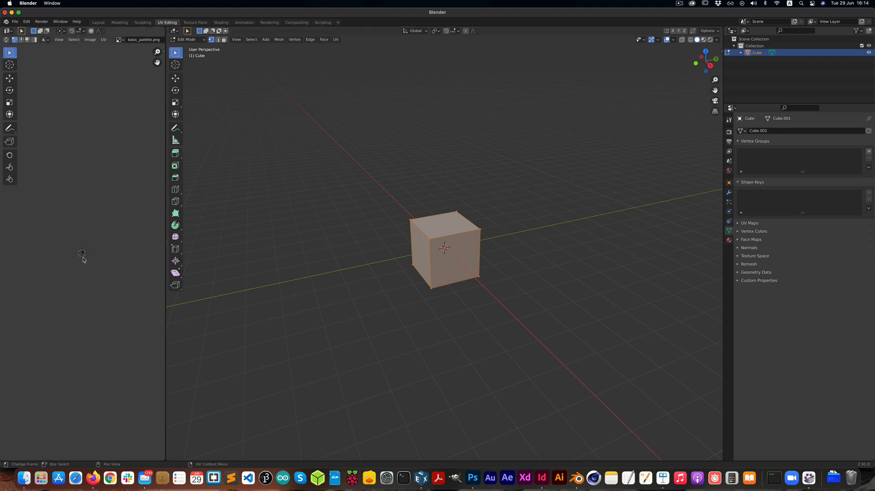
{"action": "scroll", "coordinate": [83, 260], "scroll_direction": "up", "scroll_amount": 6}
{"action": "scroll", "coordinate": [86, 253], "scroll_direction": "up", "scroll_amount": 3}
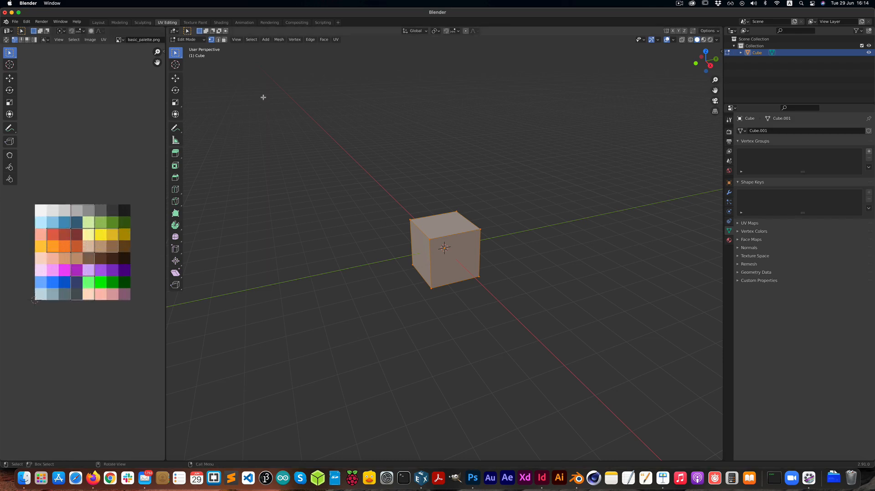
Switch the cube to Object Mode and return it to Edit Mode
{"action": "left_click", "coordinate": [204, 40]}
{"action": "left_click", "coordinate": [190, 48]}
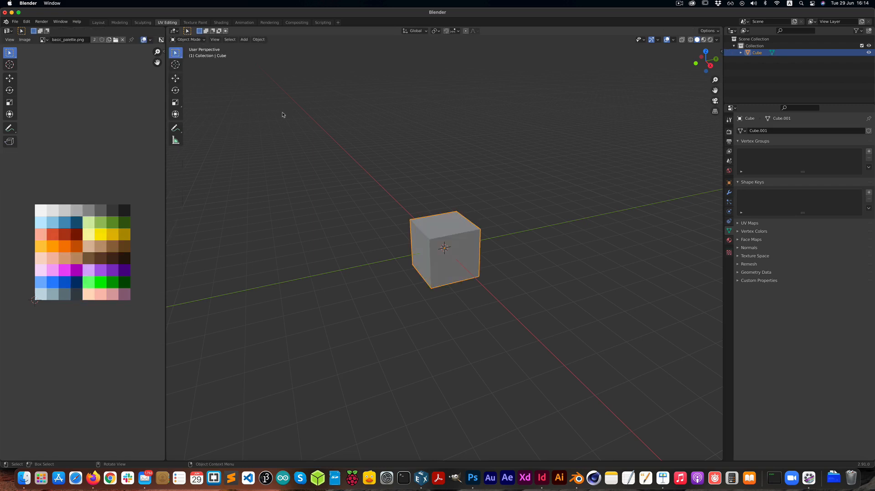
{"action": "key", "text": "Tab"}
{"action": "key", "text": "Tab"}
{"action": "key", "text": "Tab"}
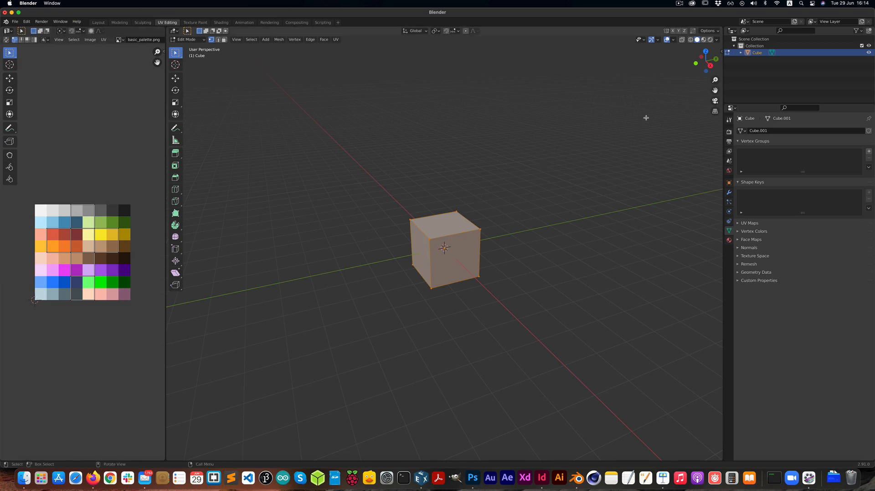
Set the UV Editing workspace's solid viewport shading colour to Texture
{"action": "left_click", "coordinate": [717, 39]}
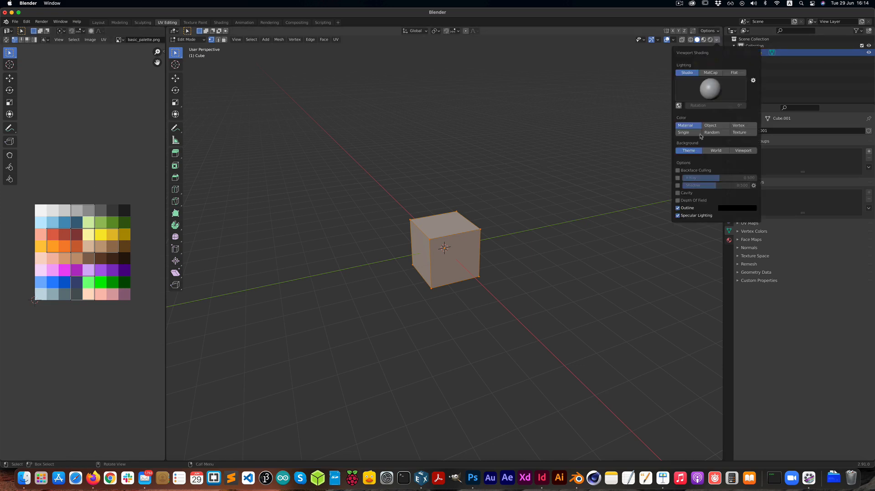
{"action": "left_click", "coordinate": [741, 133]}
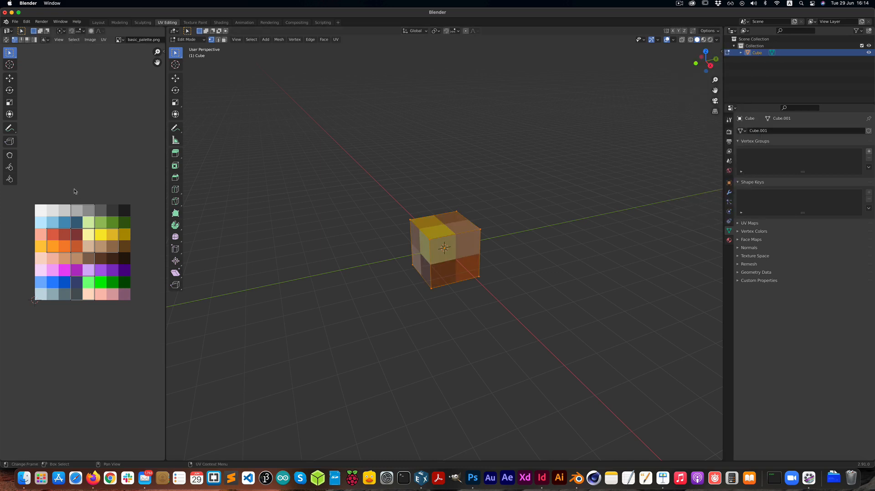
Activate the Move tool in the UV editor, try selecting individual UV points, and select all of the cube's UVs
{"action": "left_click", "coordinate": [9, 78]}
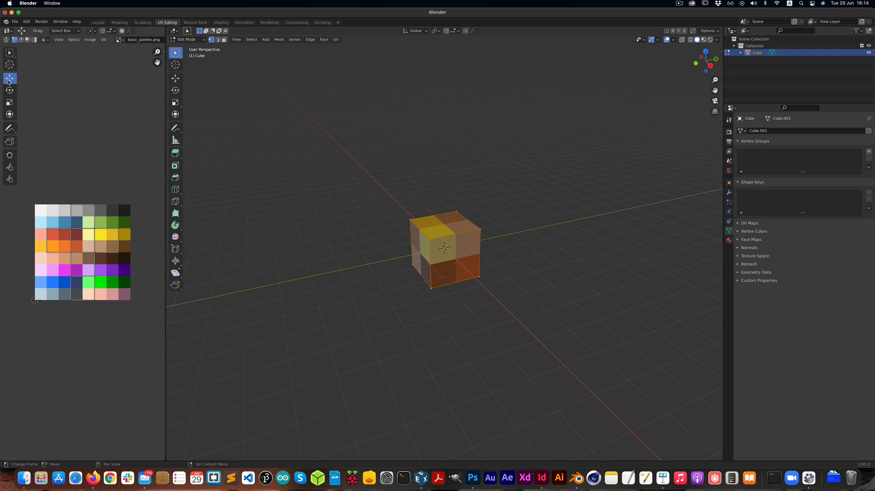
{"action": "left_click", "coordinate": [95, 206]}
{"action": "left_click", "coordinate": [70, 207]}
{"action": "left_click", "coordinate": [118, 231]}
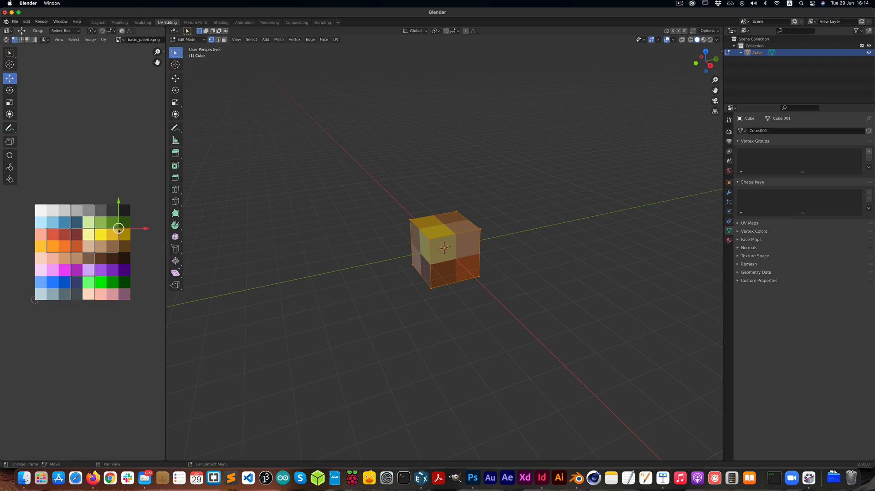
{"action": "left_click", "coordinate": [118, 252]}
{"action": "key", "text": "a"}
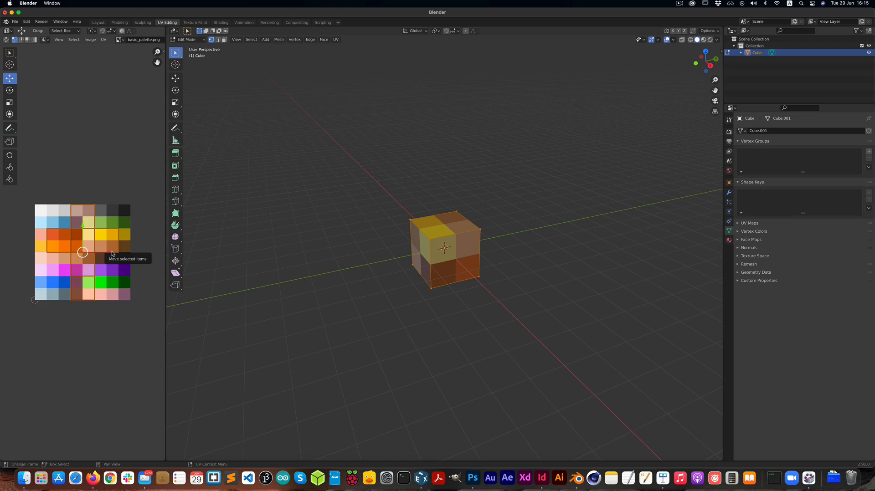
Enable Shadow and Cavity in the viewport shading options and set the cavity type to Both
{"action": "scroll", "coordinate": [443, 244], "scroll_direction": "up", "scroll_amount": 2}
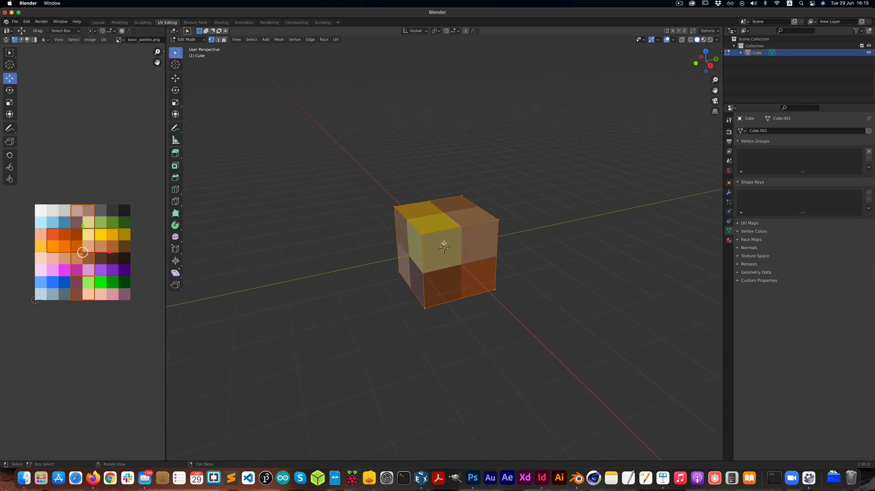
{"action": "scroll", "coordinate": [444, 246], "scroll_direction": "up", "scroll_amount": 1}
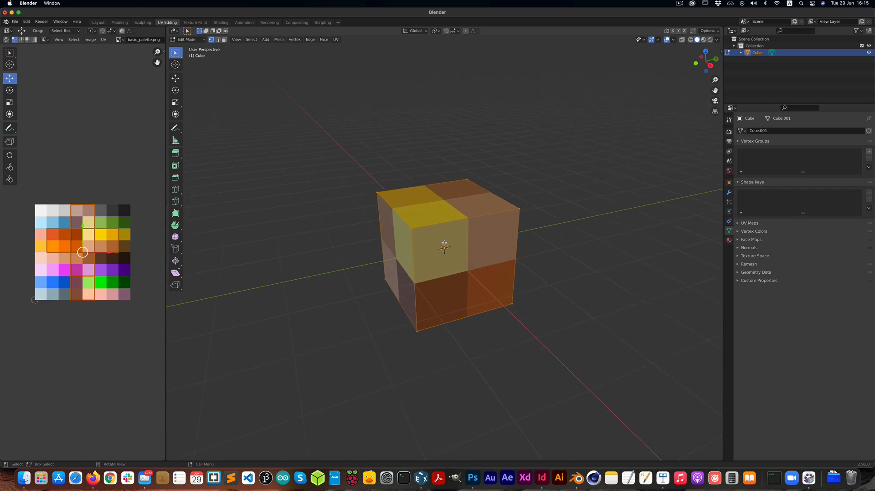
{"action": "left_click", "coordinate": [718, 41]}
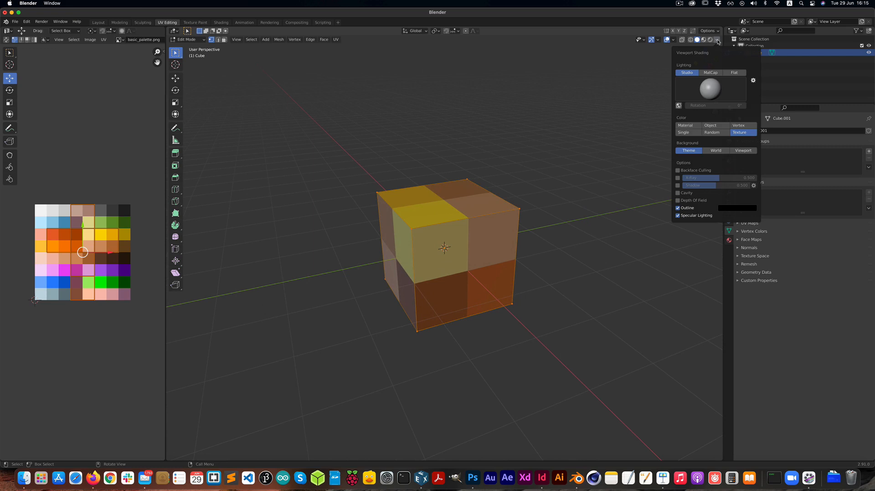
{"action": "left_click", "coordinate": [678, 186]}
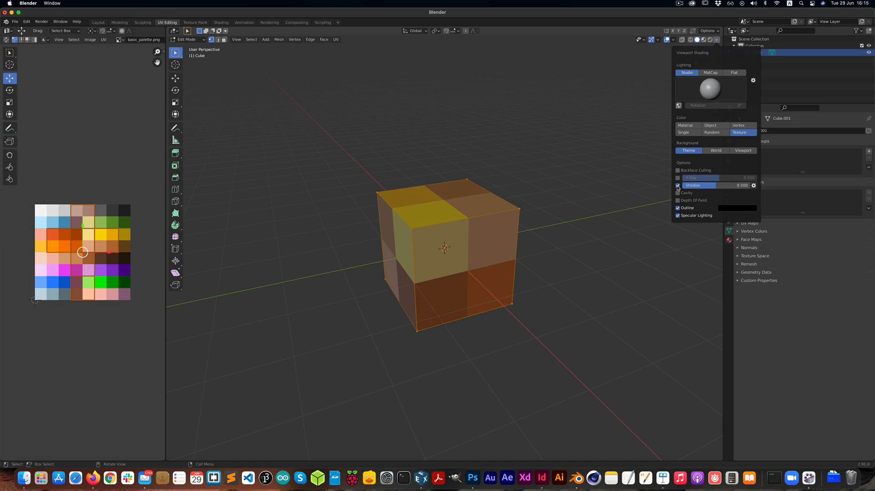
{"action": "left_click", "coordinate": [678, 193]}
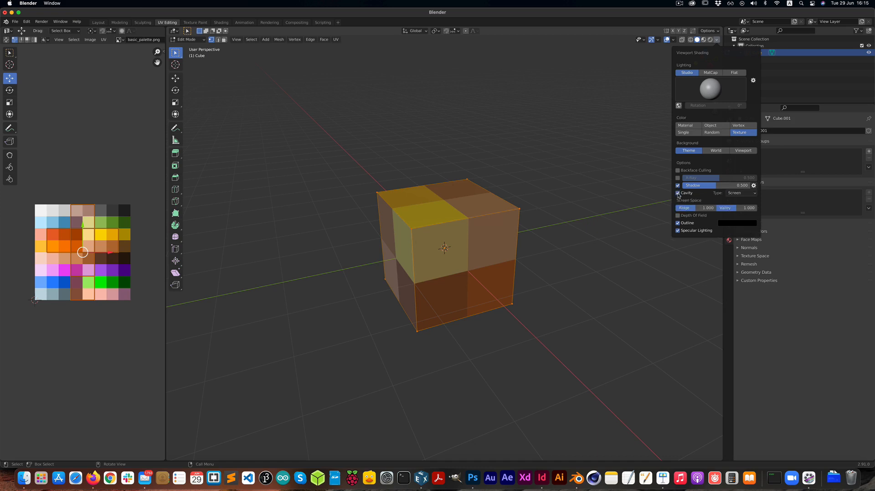
{"action": "left_click", "coordinate": [750, 195]}
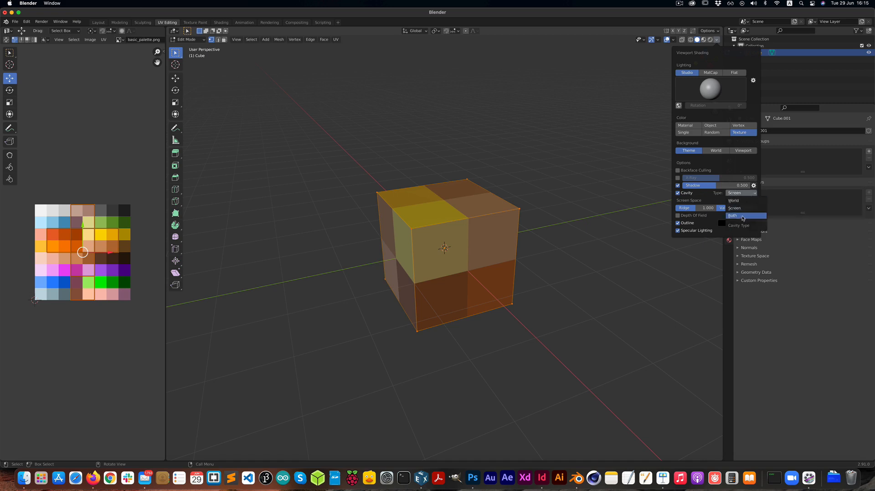
{"action": "left_click", "coordinate": [744, 217]}
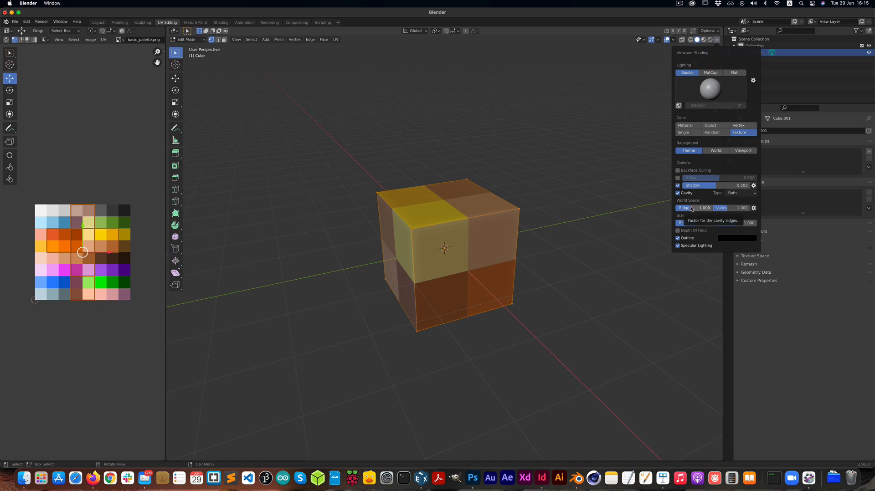
Set the World Space cavity ridge and valley to 2.500 and the Screen Space valley to 2.000, and raise the Screen Space ridge
{"action": "left_click_drag", "start_coordinate": [691, 209], "coordinate": [750, 224]}
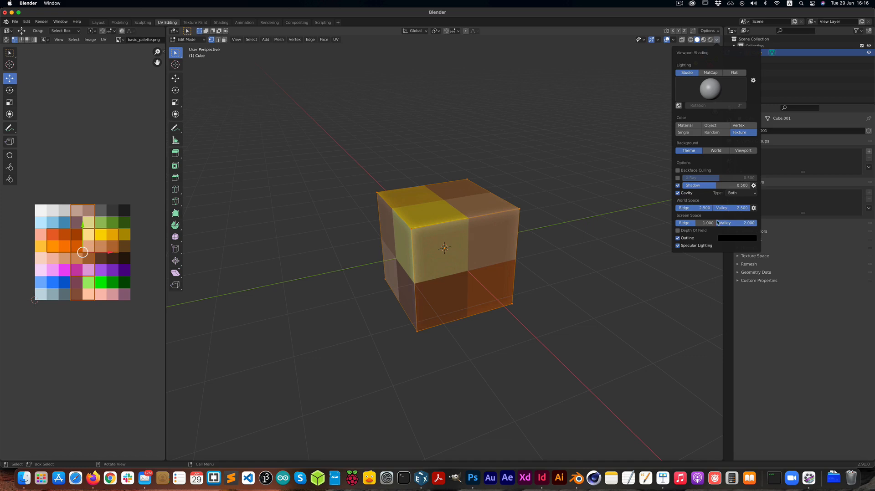
{"action": "left_click_drag", "start_coordinate": [696, 224], "coordinate": [717, 224]}
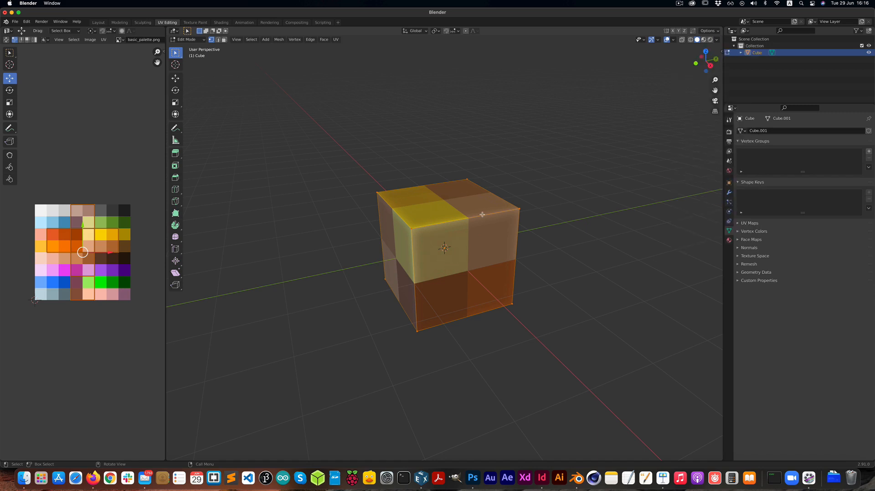
{"action": "scroll", "coordinate": [482, 215], "scroll_direction": "up", "scroll_amount": 1}
{"action": "scroll", "coordinate": [483, 215], "scroll_direction": "up", "scroll_amount": 2}
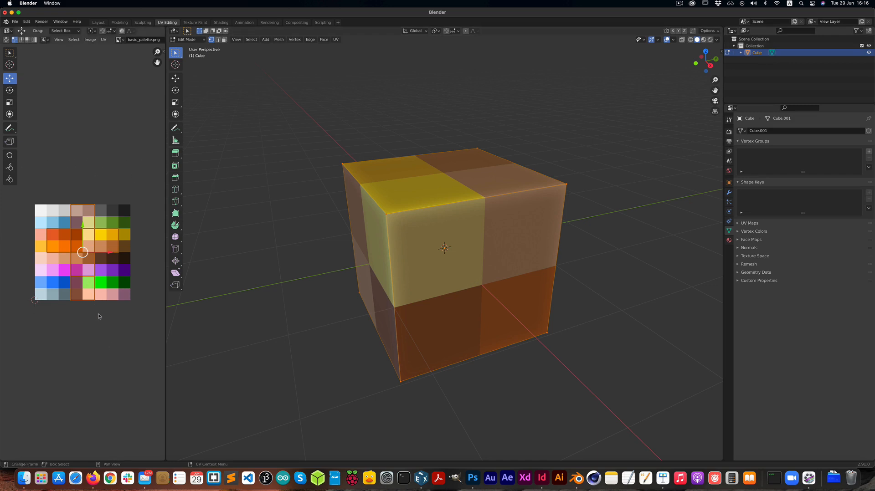
Deselect the UVs, box-select them, deselect again, select them all, and reactivate the Move tool in the UV editor
{"action": "left_click", "coordinate": [91, 177]}
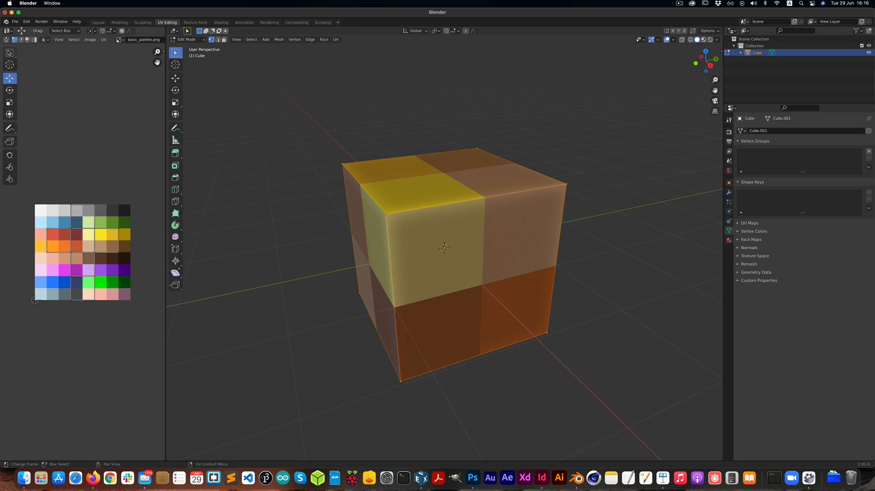
{"action": "left_click", "coordinate": [10, 53]}
{"action": "left_click_drag", "start_coordinate": [27, 174], "coordinate": [154, 339]}
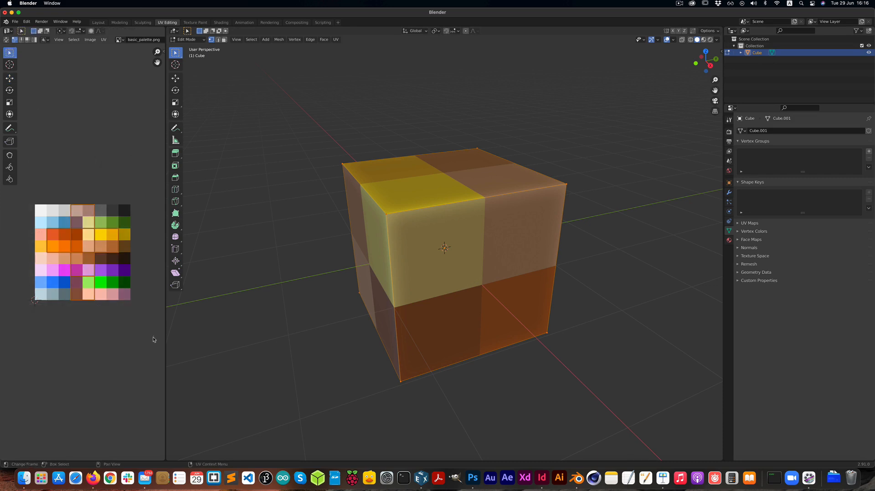
{"action": "left_click", "coordinate": [84, 160]}
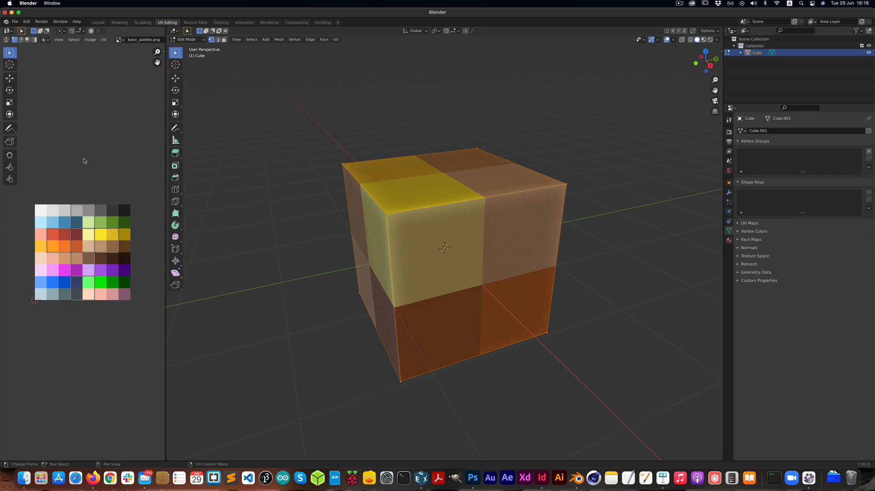
{"action": "key", "text": "a"}
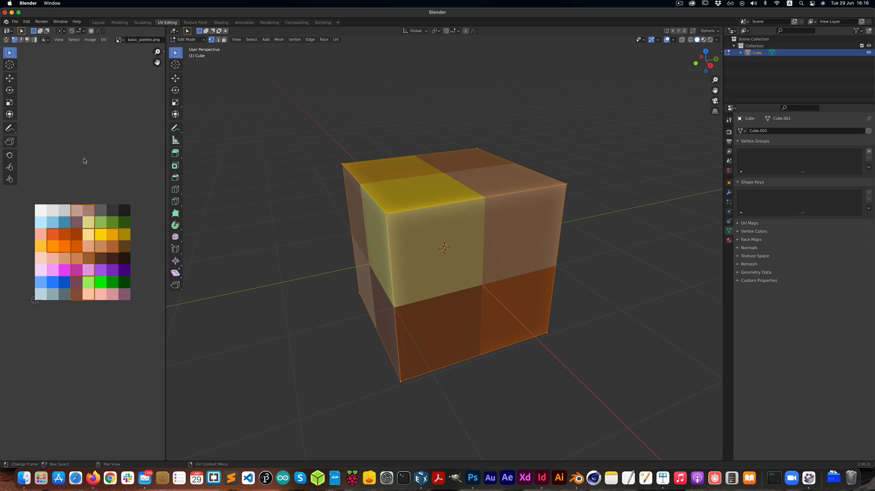
{"action": "left_click", "coordinate": [10, 77]}
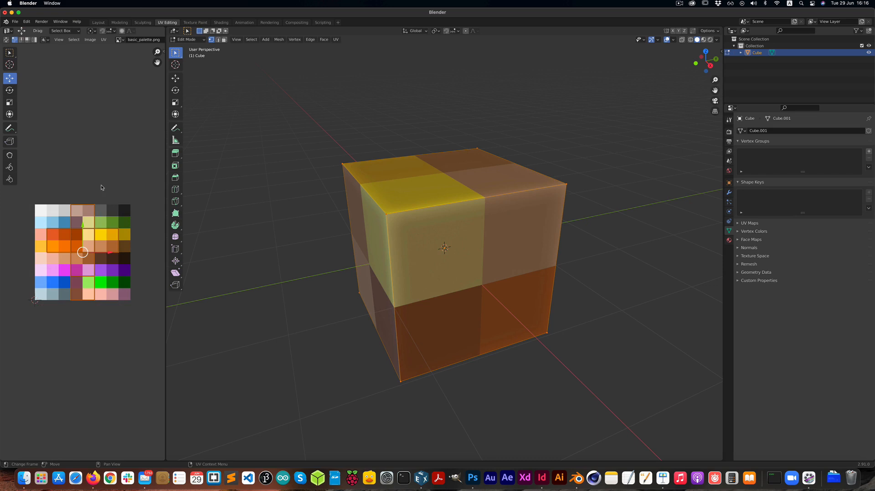
Scale all of the cube's UVs to 0 and move them onto the bright magenta swatch of the palette
{"action": "key", "text": "s"}
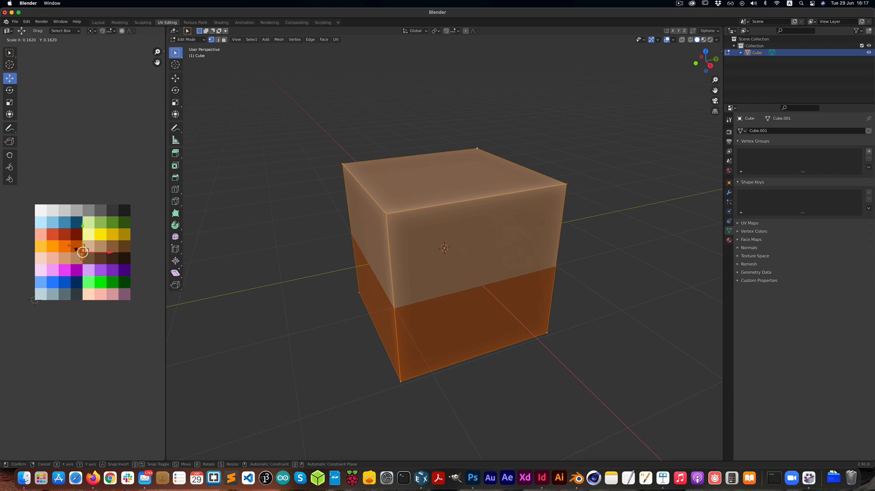
{"action": "right_click", "coordinate": [76, 249]}
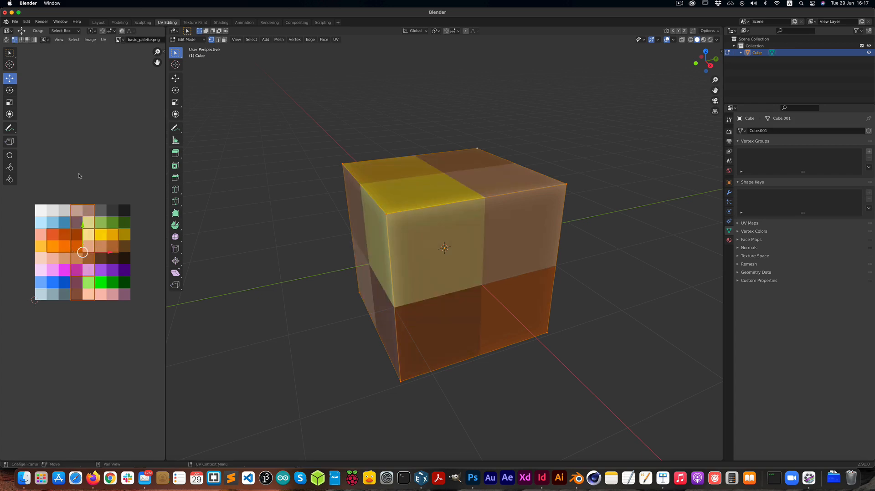
{"action": "key", "text": "s"}
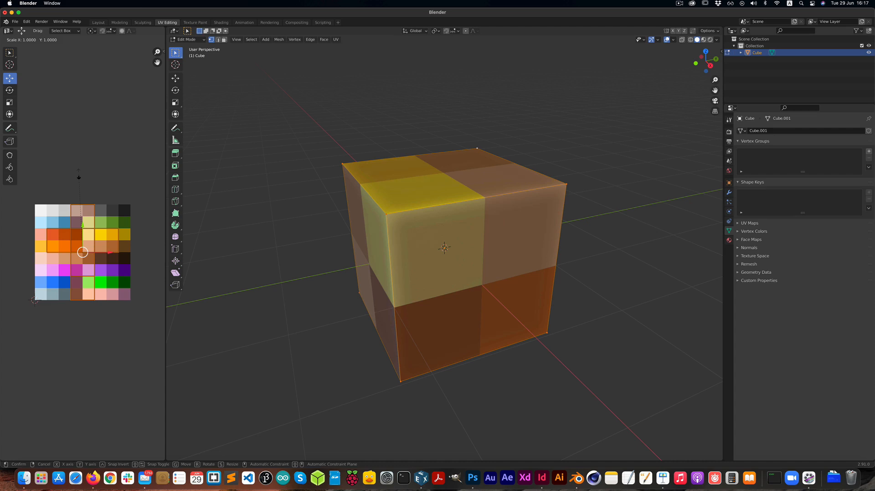
{"action": "key", "text": "0"}
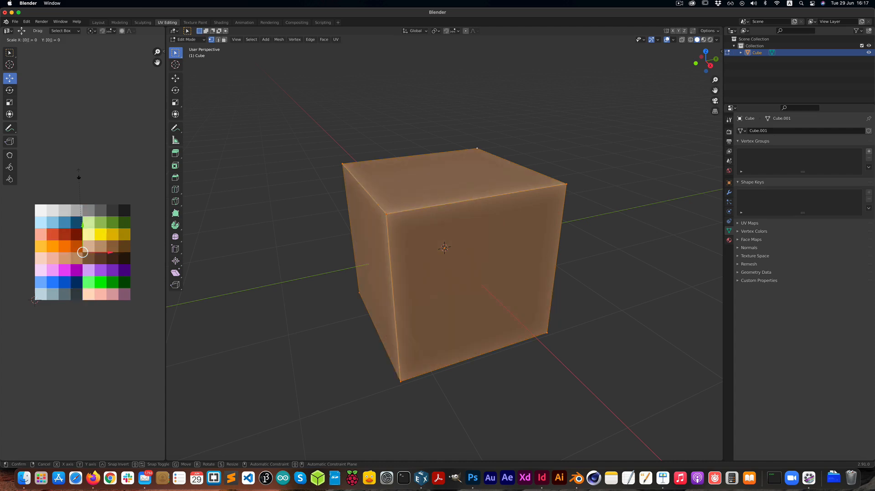
{"action": "key", "text": "Return"}
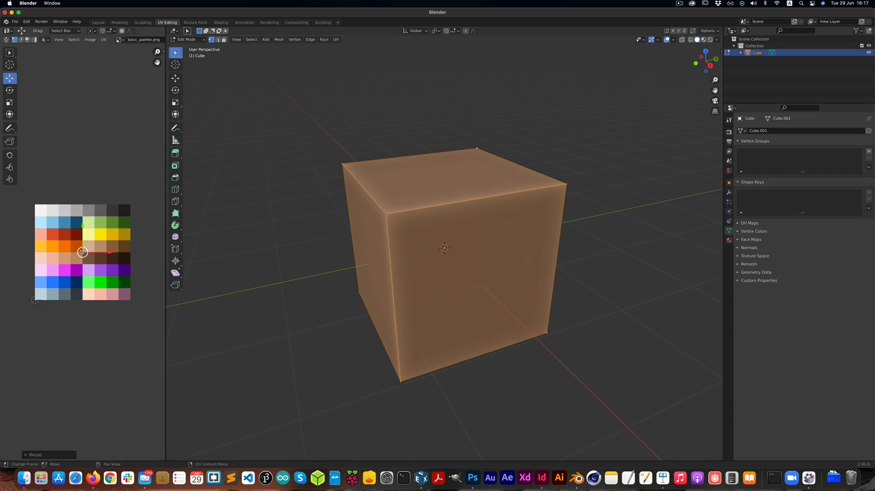
{"action": "left_click_drag", "start_coordinate": [82, 251], "coordinate": [67, 272]}
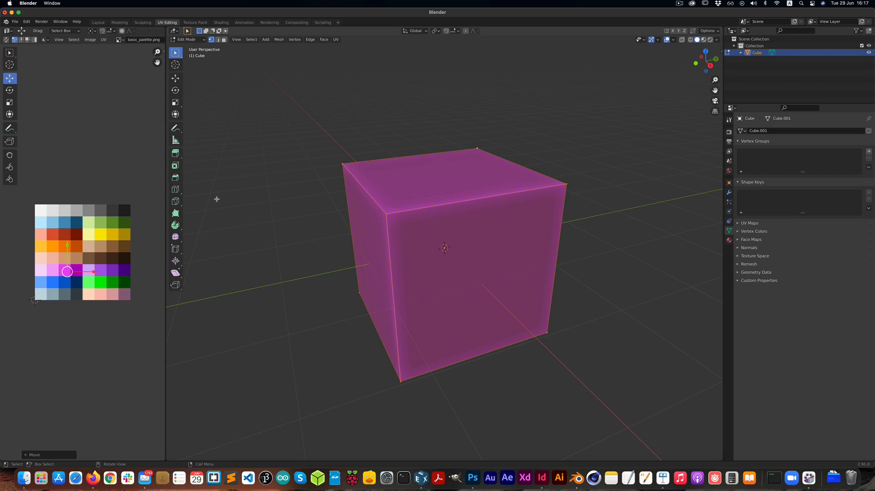
{"action": "left_click", "coordinate": [266, 181]}
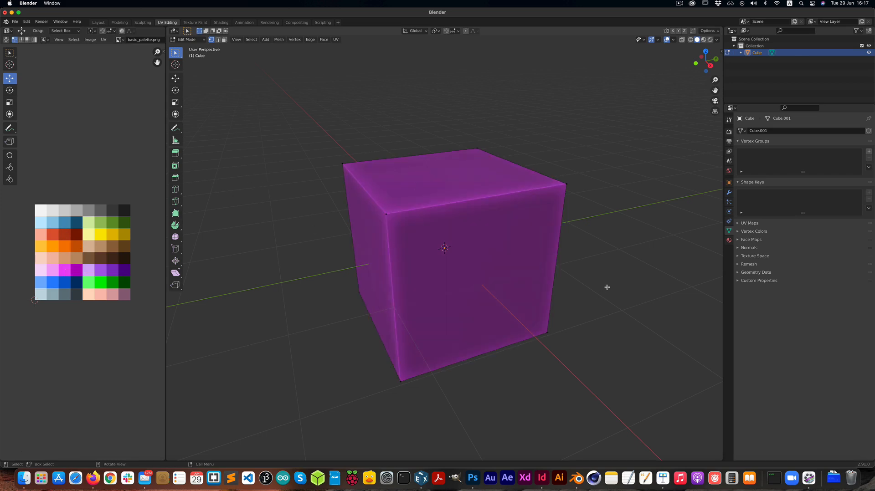
In face select mode, select the cube's large front face and move its UVs onto the orange palette swatch
{"action": "left_click", "coordinate": [224, 40]}
{"action": "left_click", "coordinate": [508, 242]}
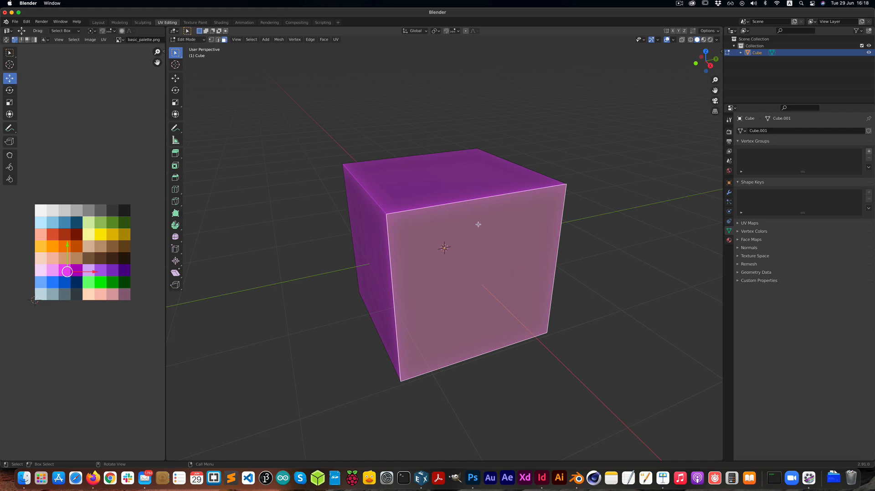
{"action": "left_click_drag", "start_coordinate": [67, 267], "coordinate": [54, 246]}
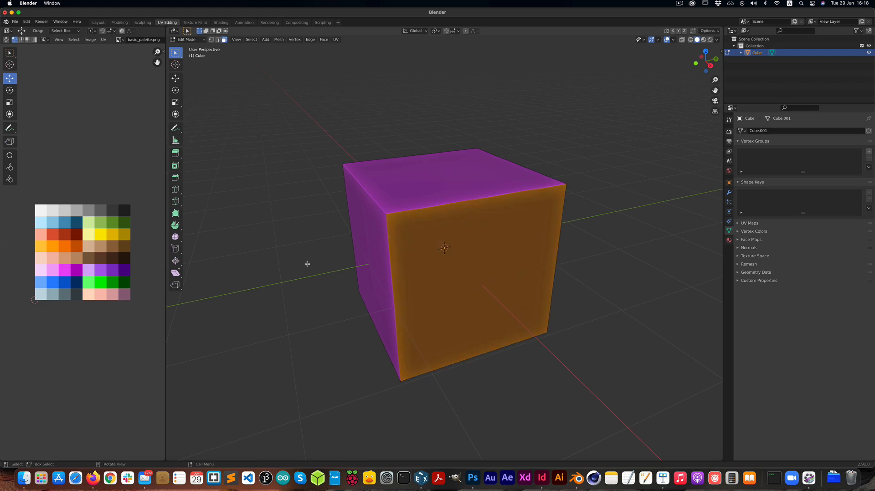
View the coloured cube from around its side and switch from Edit Mode to Object Mode
{"action": "scroll", "coordinate": [307, 264], "scroll_direction": "up", "scroll_amount": 5}
{"action": "scroll", "coordinate": [307, 264], "scroll_direction": "left", "scroll_amount": 4}
{"action": "scroll", "coordinate": [308, 265], "scroll_direction": "down", "scroll_amount": 8}
{"action": "scroll", "coordinate": [307, 265], "scroll_direction": "right", "scroll_amount": 6}
{"action": "scroll", "coordinate": [307, 264], "scroll_direction": "left", "scroll_amount": 6}
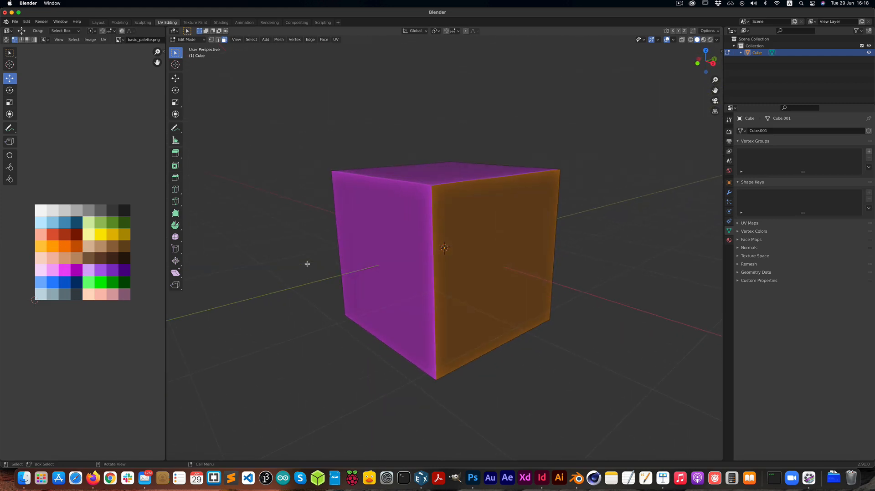
{"action": "key", "text": "Tab"}
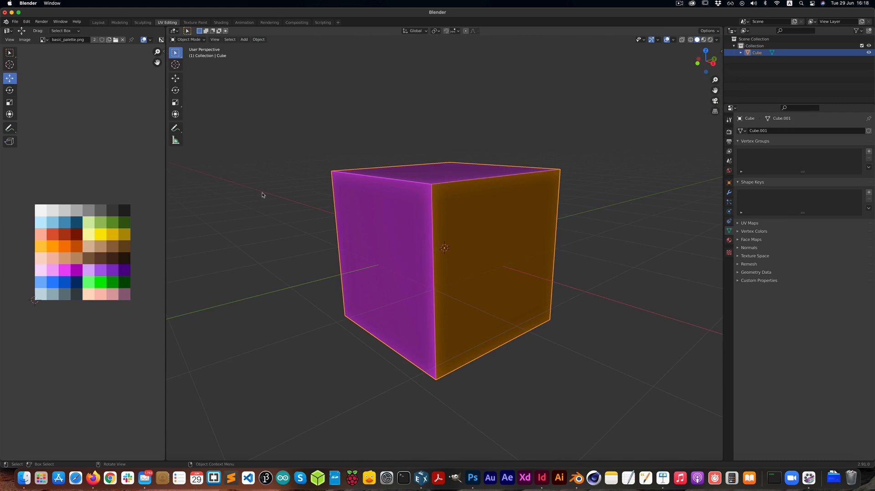